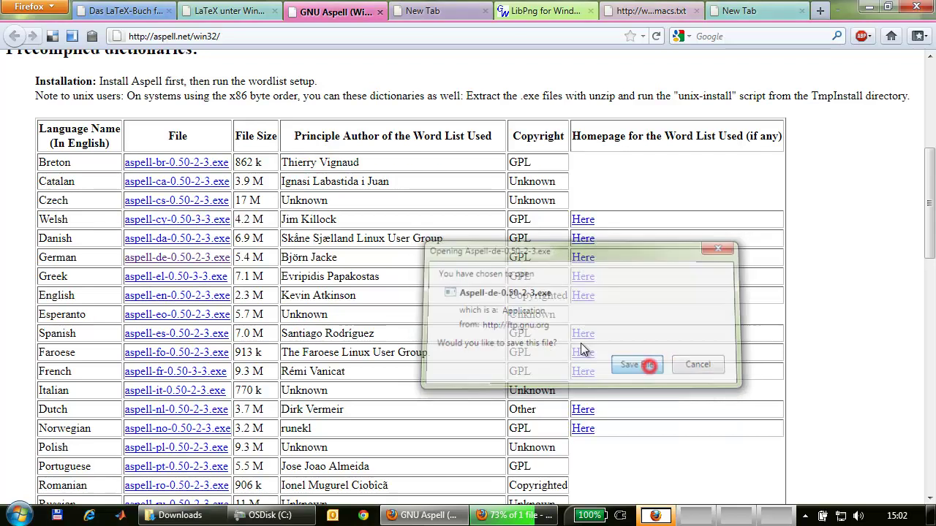
# Step: Close the Aspell download tabs and request the LibPng Binaries and Dependencies zip files from the LibPng for Windows page
pyautogui.hotkey('ctrl', 'w')
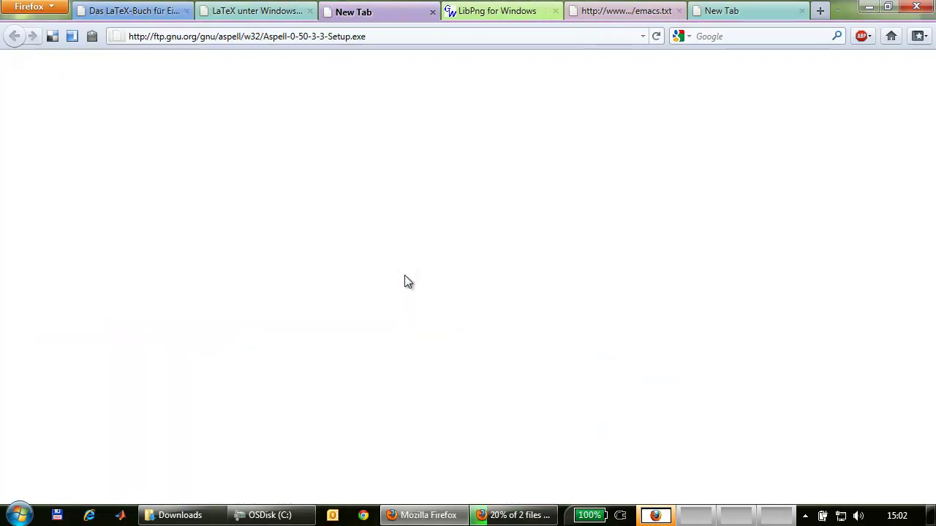
pyautogui.hotkey('ctrl', 'w')
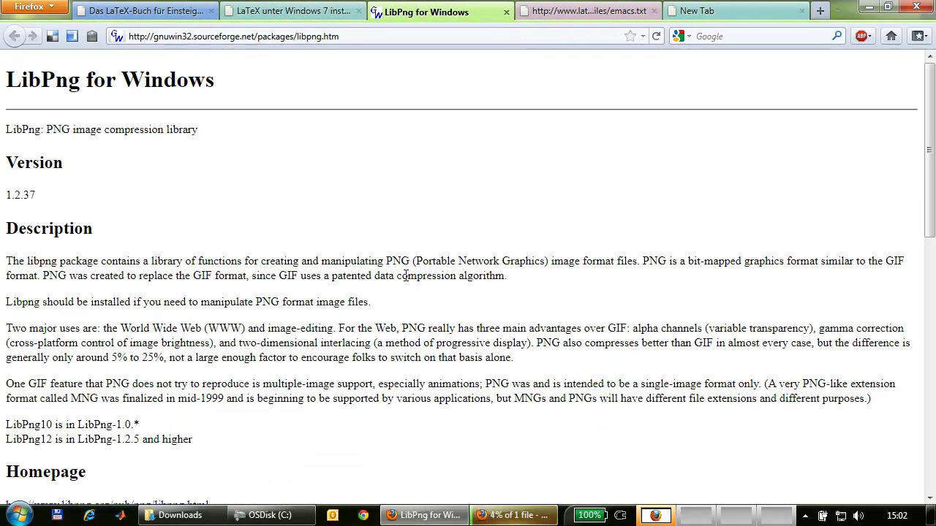
pyautogui.scroll(-10, 406, 275)
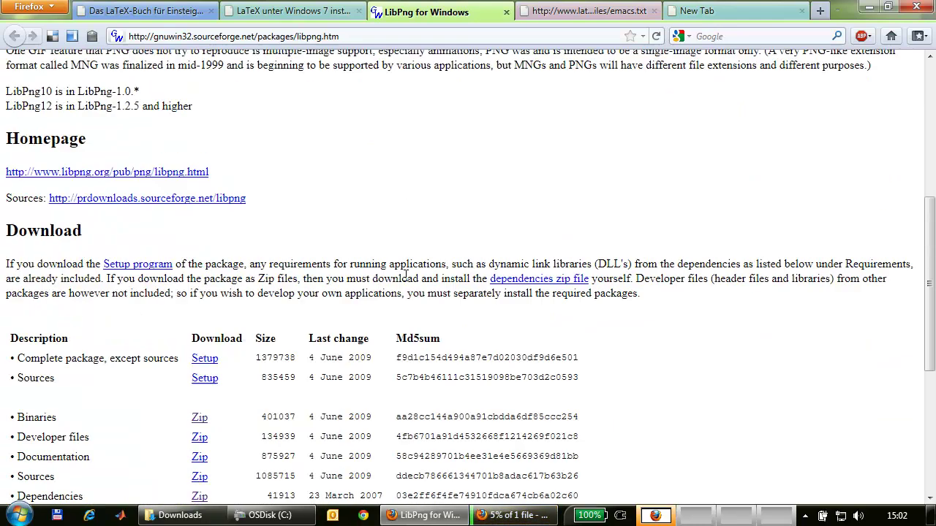
pyautogui.scroll(-2, 242, 264)
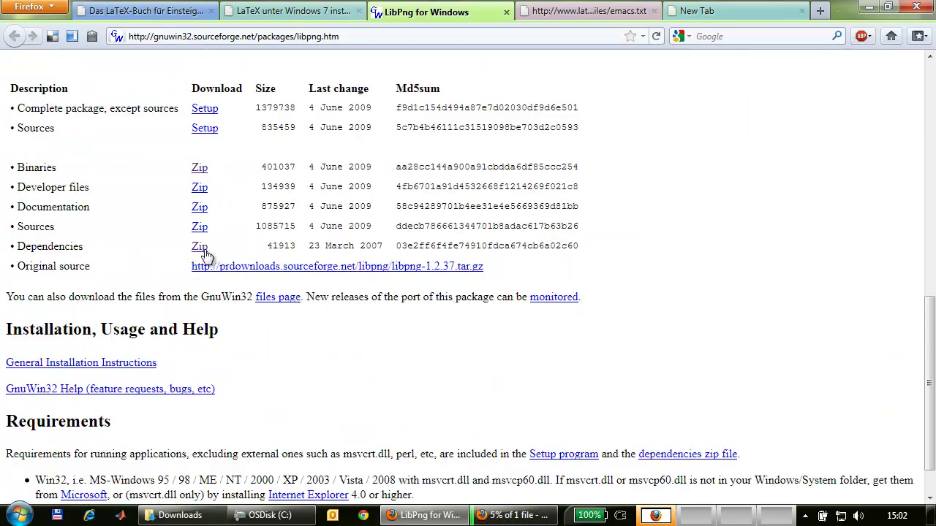
pyautogui.middleClick(199, 173)
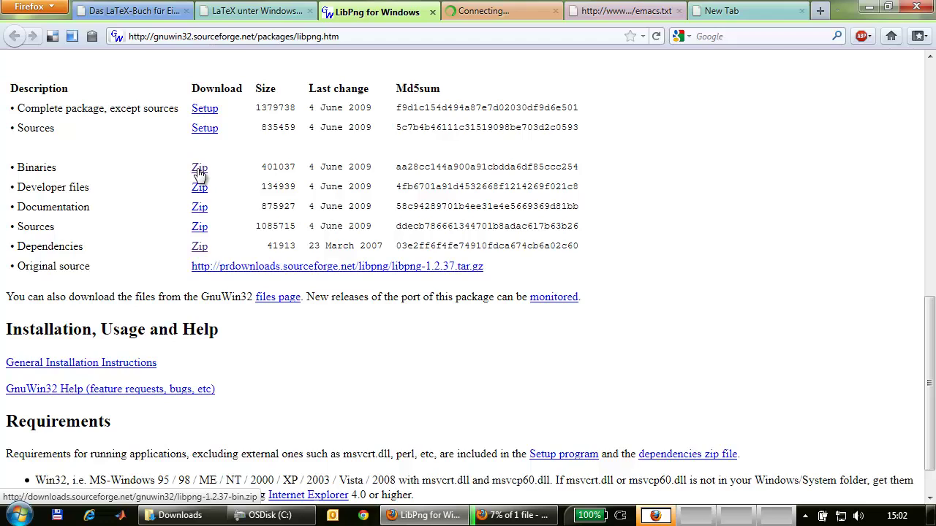
pyautogui.middleClick(200, 247)
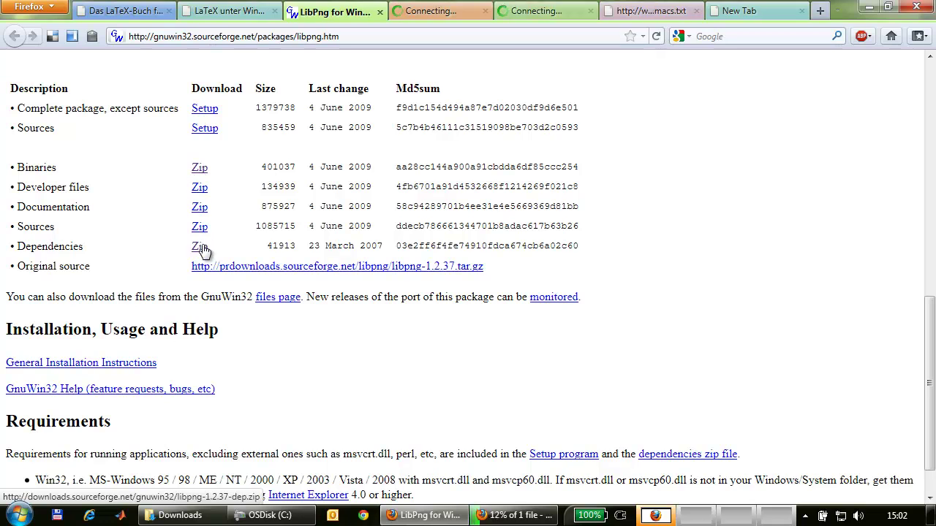
pyautogui.hotkey('ctrl', 'w')
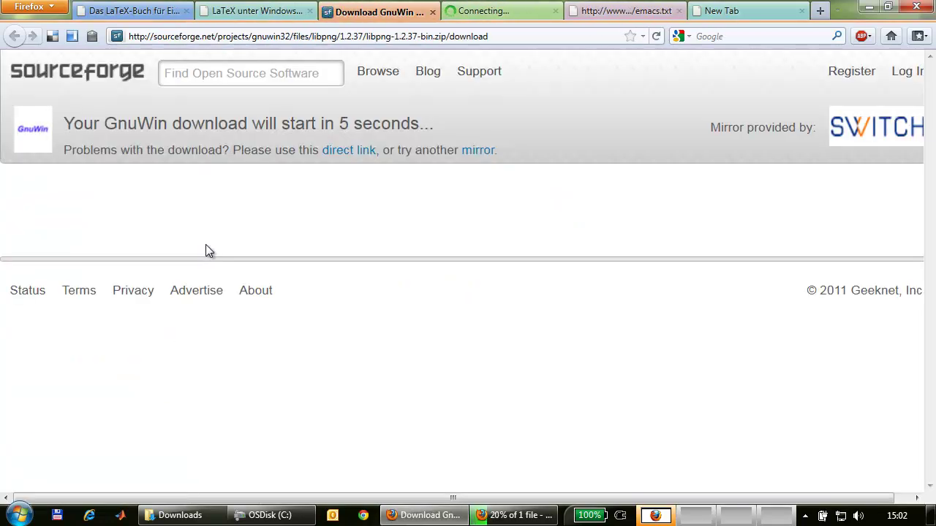
# Step: Save the LibPng zip downloads and the configuration page as emacs.txt in the Downloads folder
pyautogui.hotkey('ctrl', 'Tab')
pyautogui.hotkey('ctrl', 'Tab')
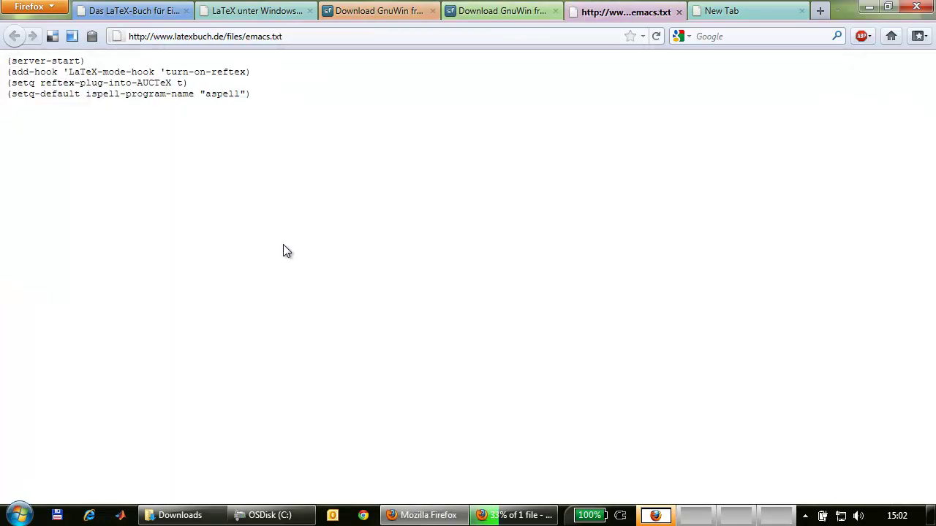
pyautogui.hotkey('ctrl', 's')
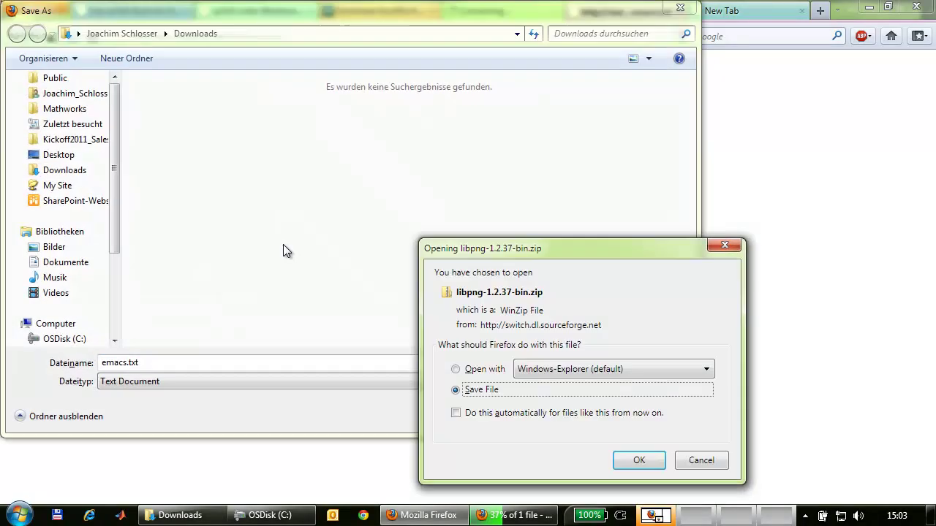
pyautogui.click(634, 462)
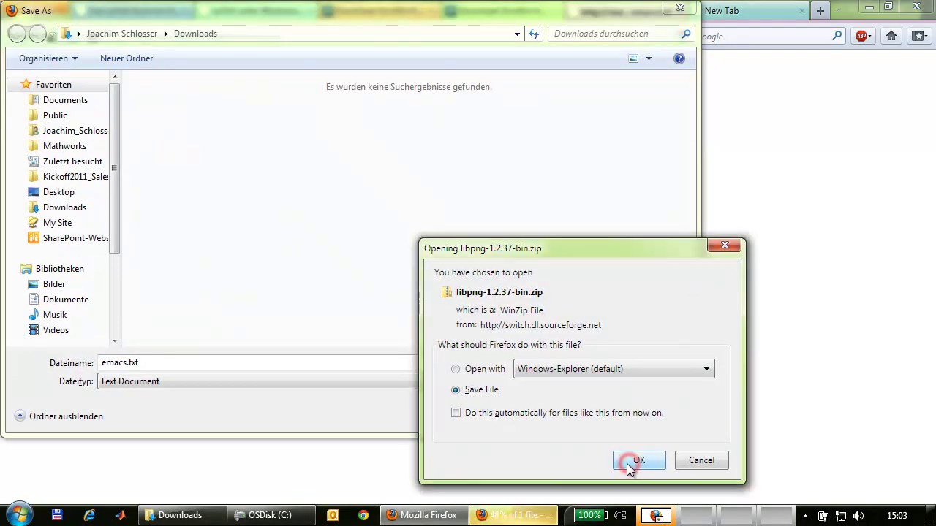
pyautogui.click(629, 464)
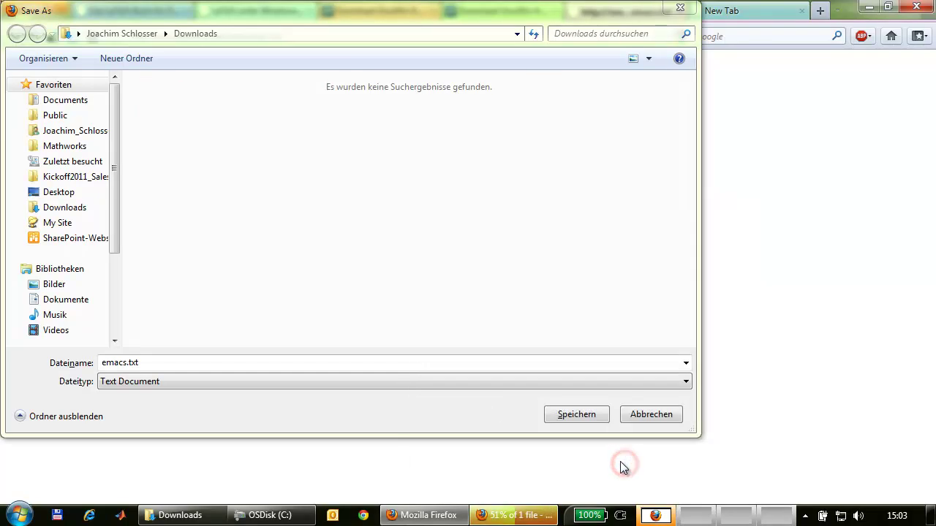
pyautogui.click(574, 414)
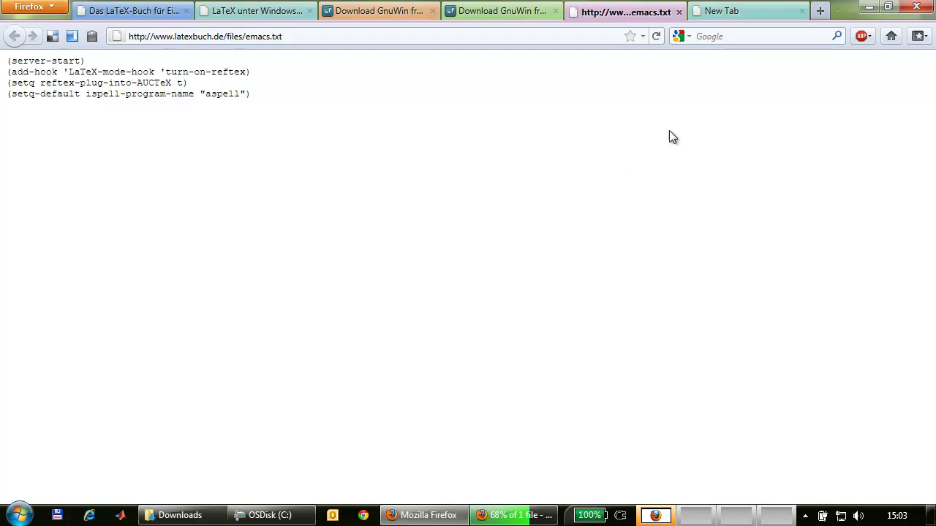
# Step: Close the remaining download and empty tabs to return to the LaTeX installation page
pyautogui.hotkey('ctrl', 'w')
pyautogui.hotkey('ctrl', 'w')
pyautogui.hotkey('ctrl', 'w')
pyautogui.hotkey('ctrl', 'w')
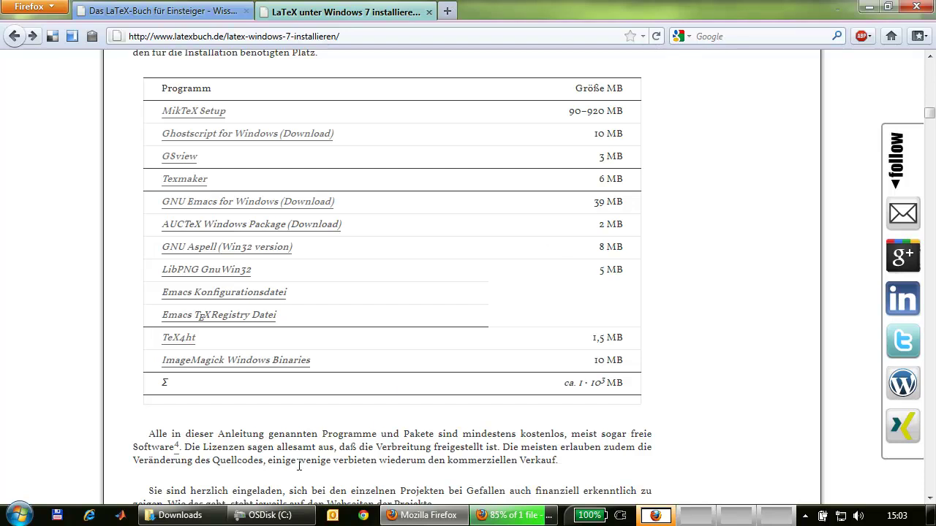
# Step: Copy the emacs-23.3 folder from emacs-23.3-bin-i386.zip in Downloads into Programme (x86) on drive C
pyautogui.click(179, 515)
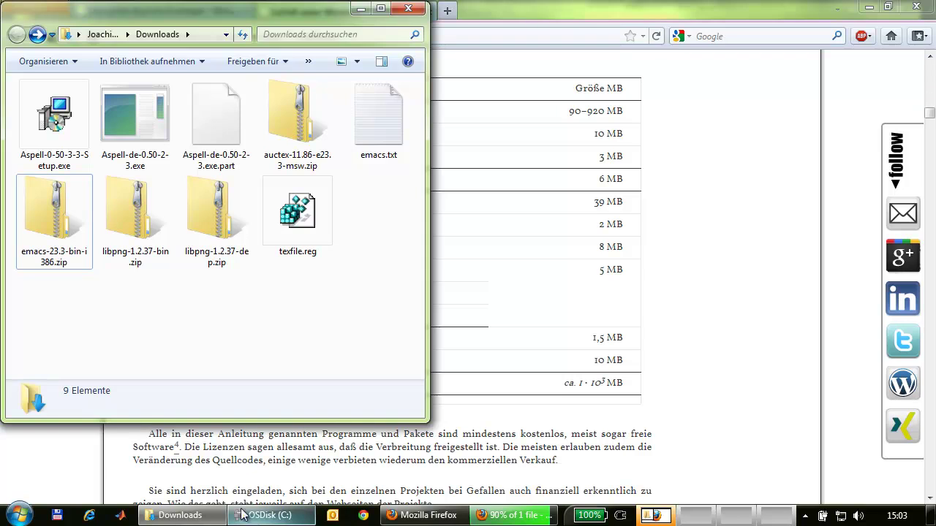
pyautogui.doubleClick(60, 216)
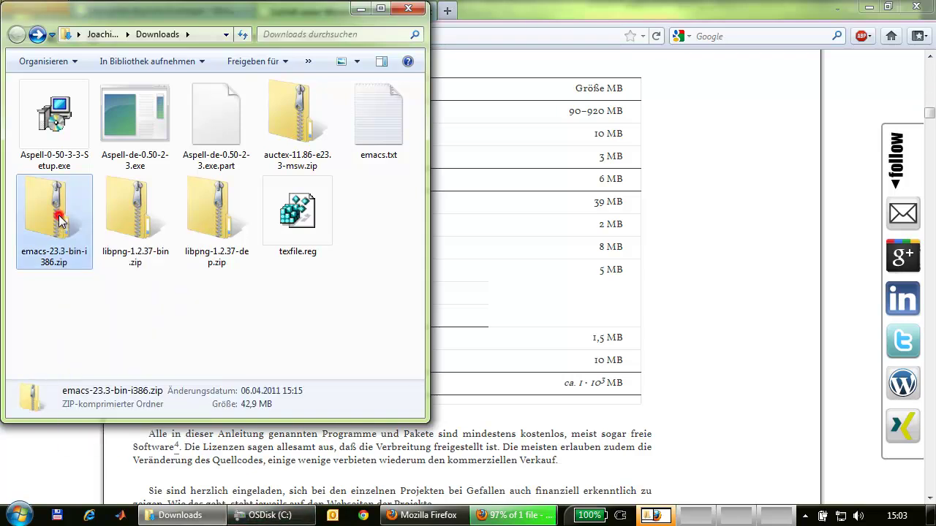
pyautogui.click(271, 519)
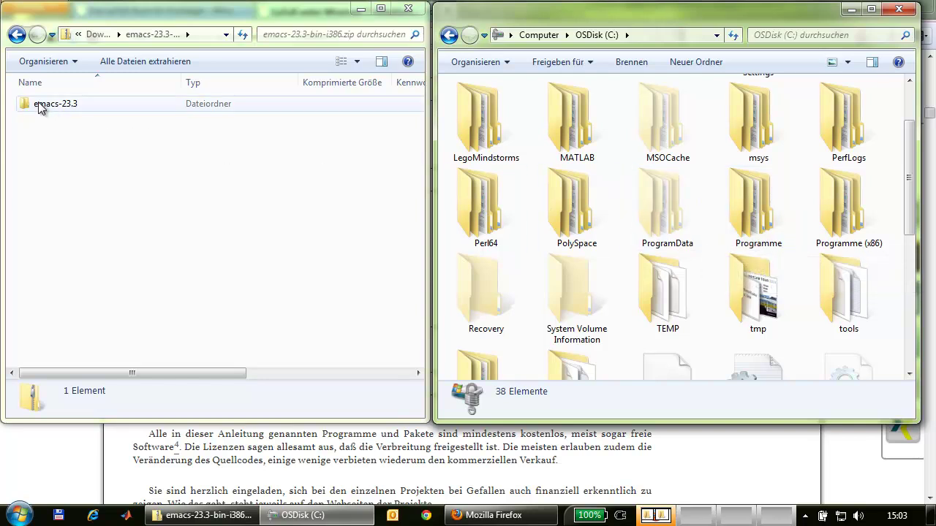
pyautogui.moveTo(38, 107); pyautogui.dragTo(845, 234)
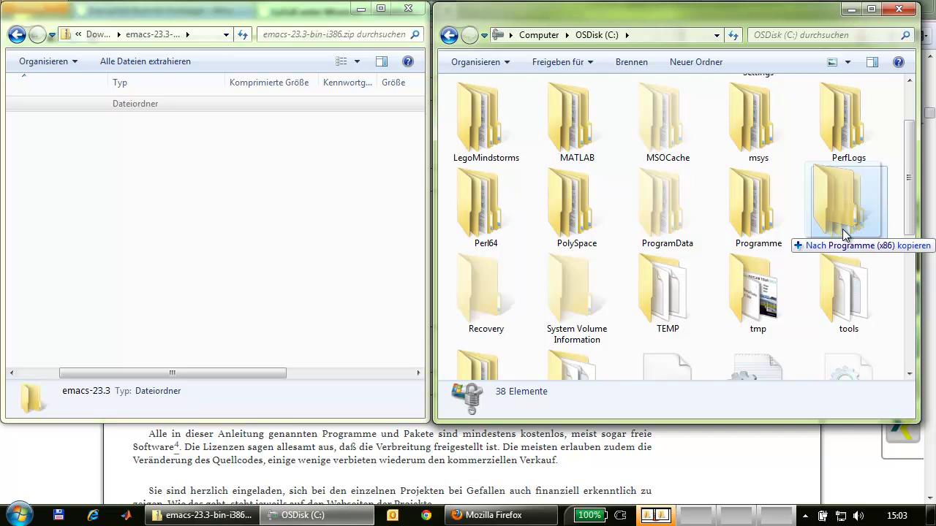
pyautogui.moveTo(844, 234); pyautogui.dragTo(845, 233)
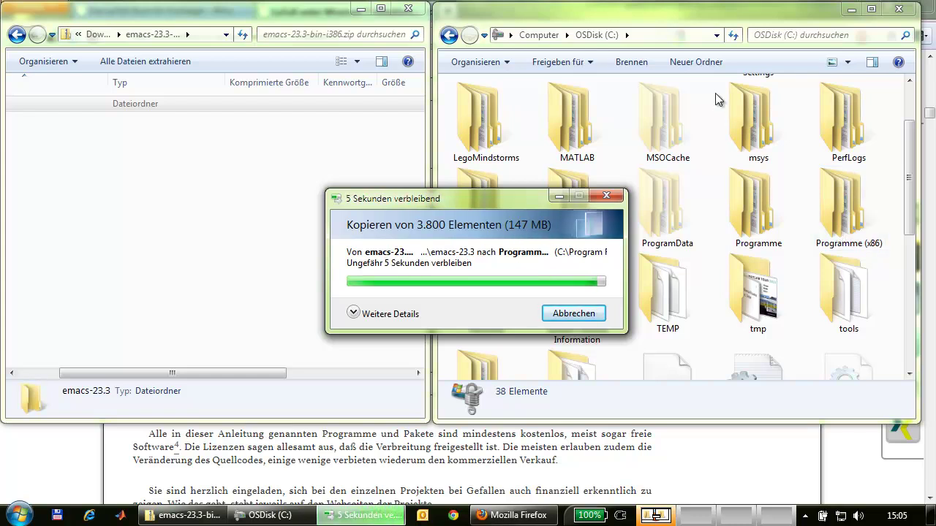
# Step: Go to the folder C:\Program Files (x86)\emacs-23.3 in the window showing drive C
pyautogui.click(700, 38)
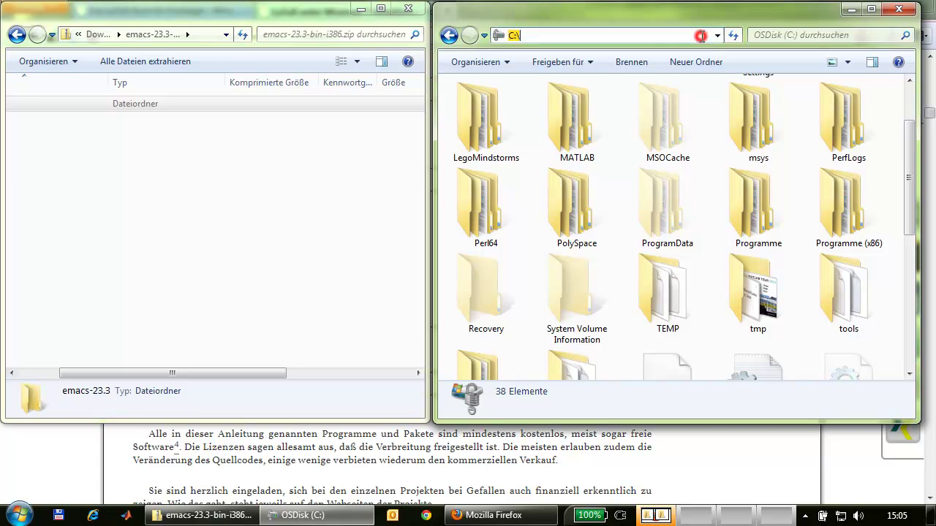
pyautogui.click(689, 36)
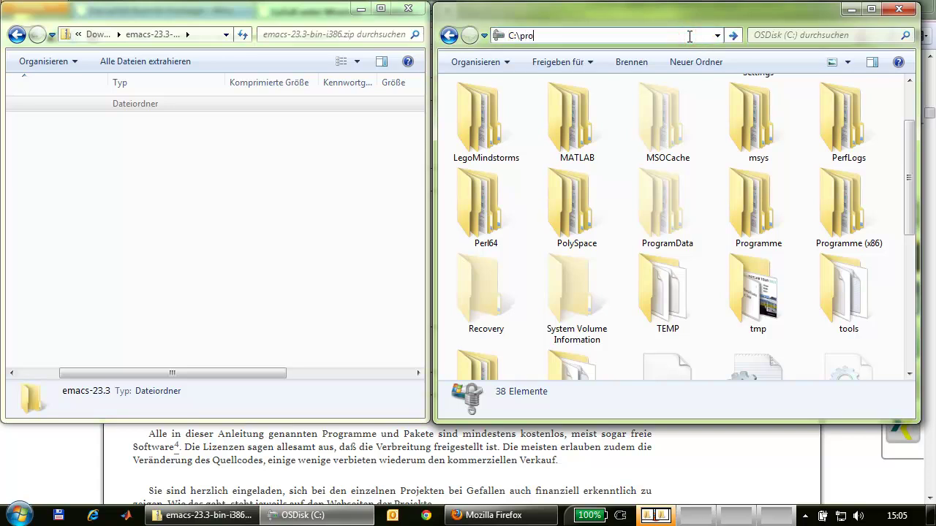
pyautogui.press('Down')
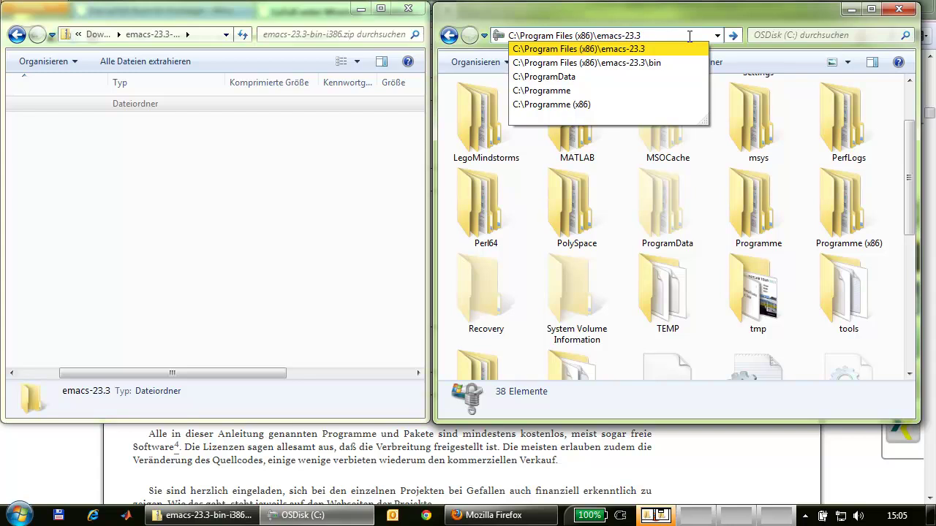
pyautogui.press('Return')
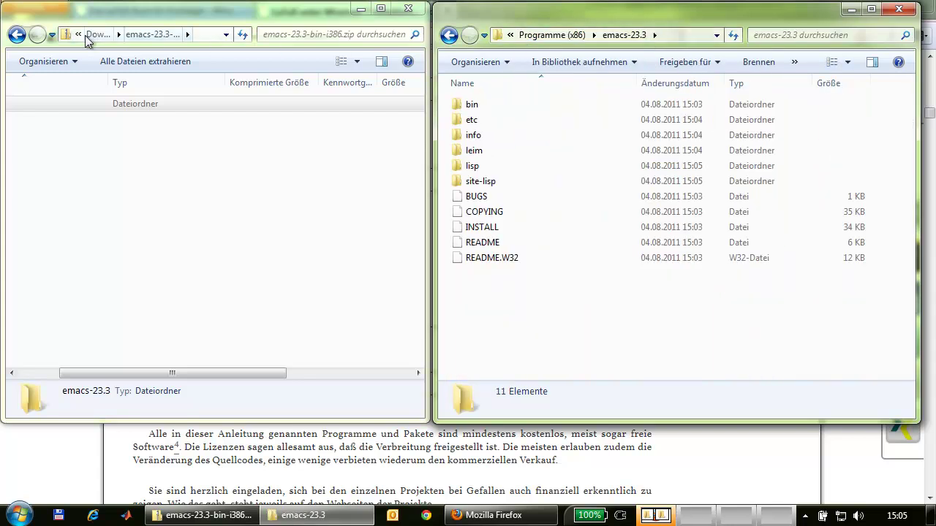
# Step: Copy doc, info, site-lisp and var from auctex-11.86-e23.3-msw.zip into emacs-23.3, merging existing folders and replacing the dir file
pyautogui.click(15, 36)
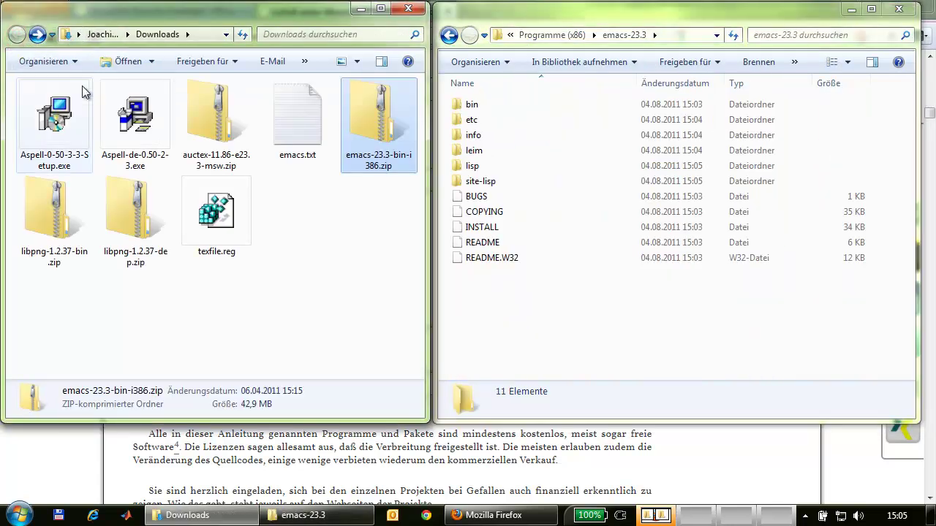
pyautogui.doubleClick(223, 122)
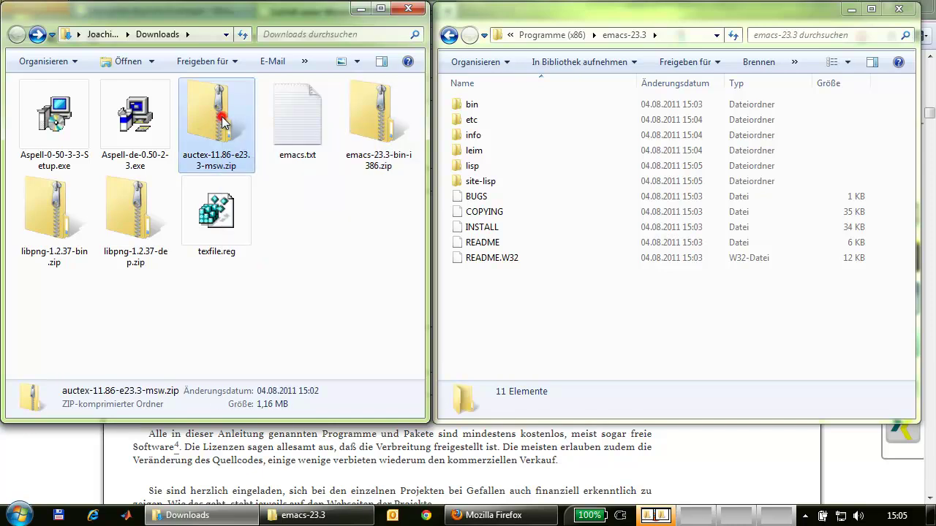
pyautogui.click(42, 105)
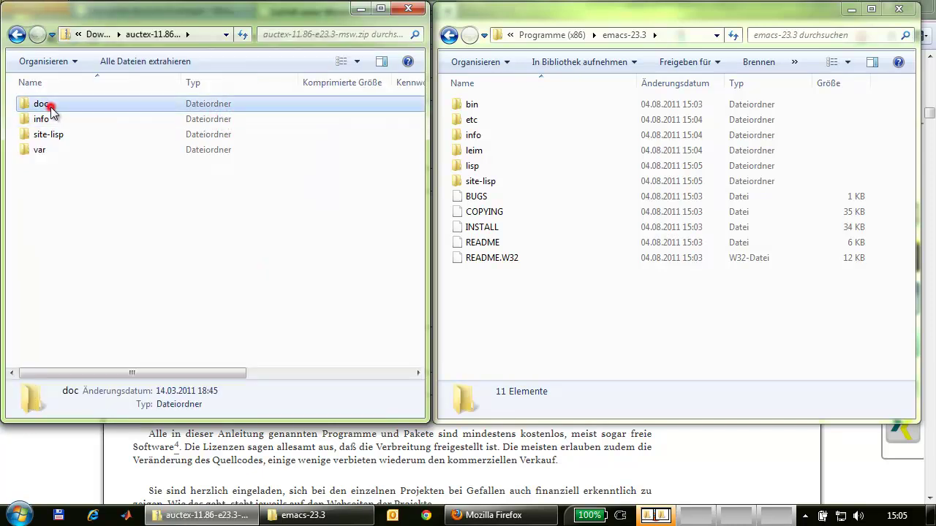
pyautogui.keyDown('shift'); pyautogui.click(42, 151); pyautogui.keyUp('shift')
pyautogui.moveTo(59, 133); pyautogui.dragTo(522, 344)
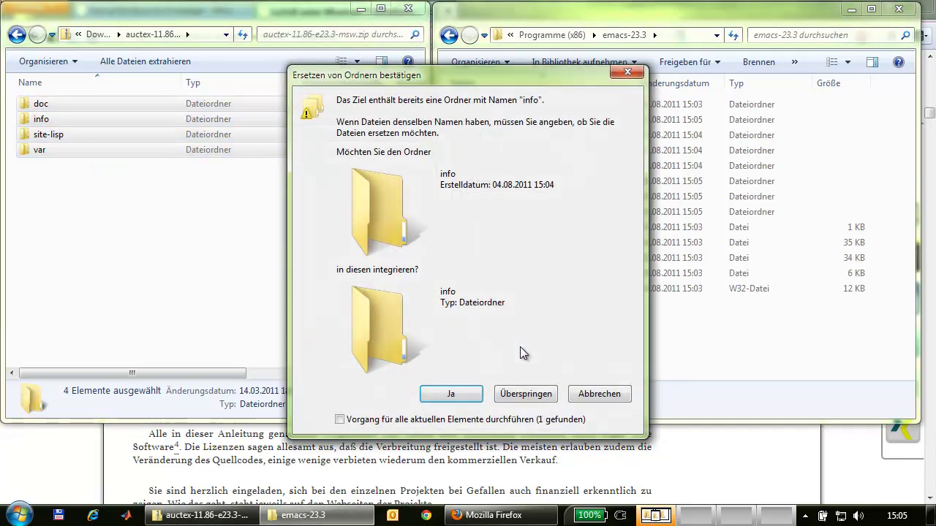
pyautogui.click(395, 422)
pyautogui.click(449, 393)
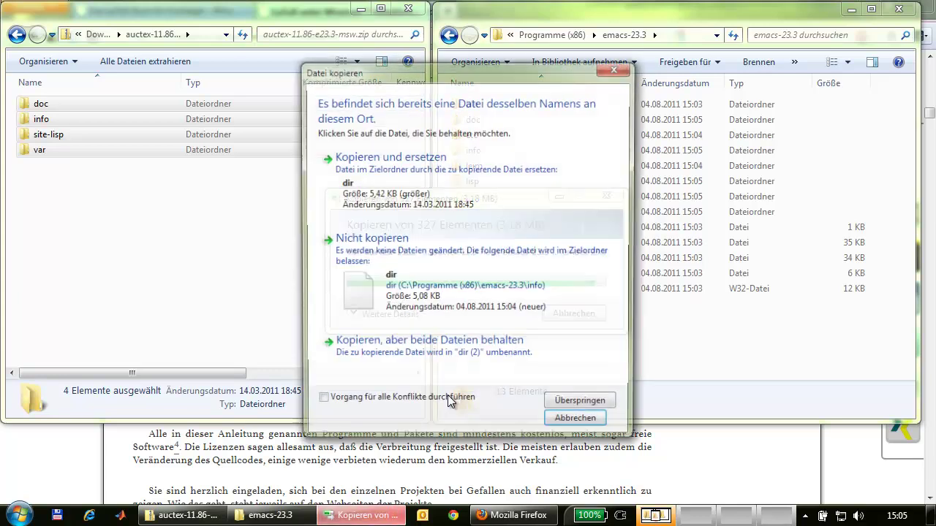
pyautogui.click(408, 172)
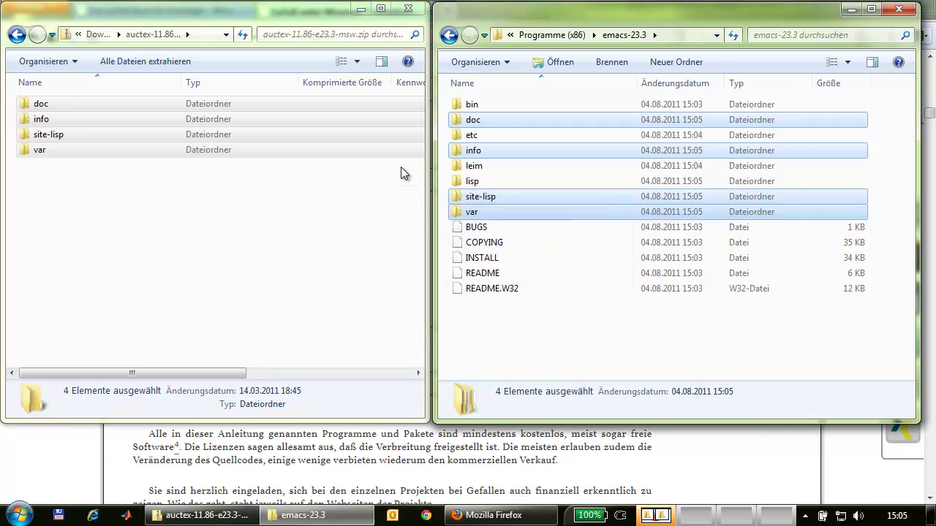
# Step: Launch Aspell-0-50-3-3-Setup.exe from the Downloads folder and allow it to run
pyautogui.click(16, 36)
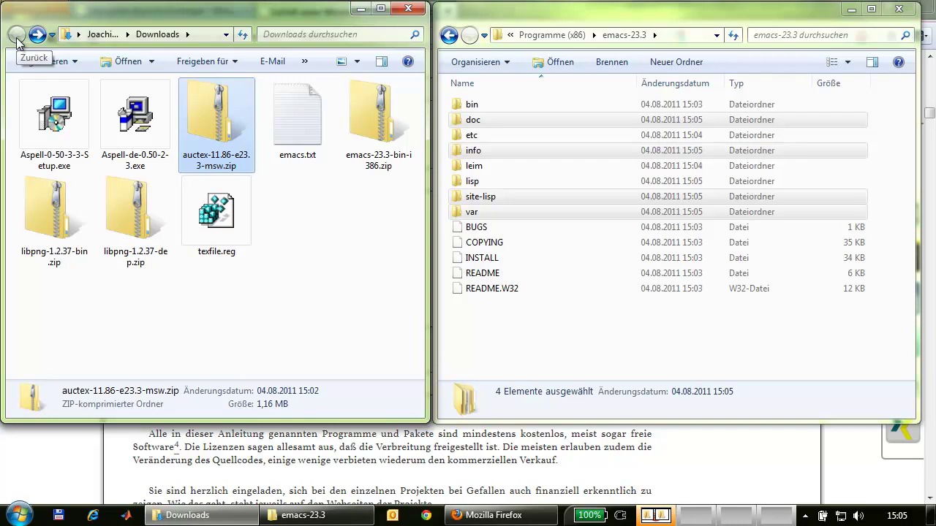
pyautogui.doubleClick(54, 117)
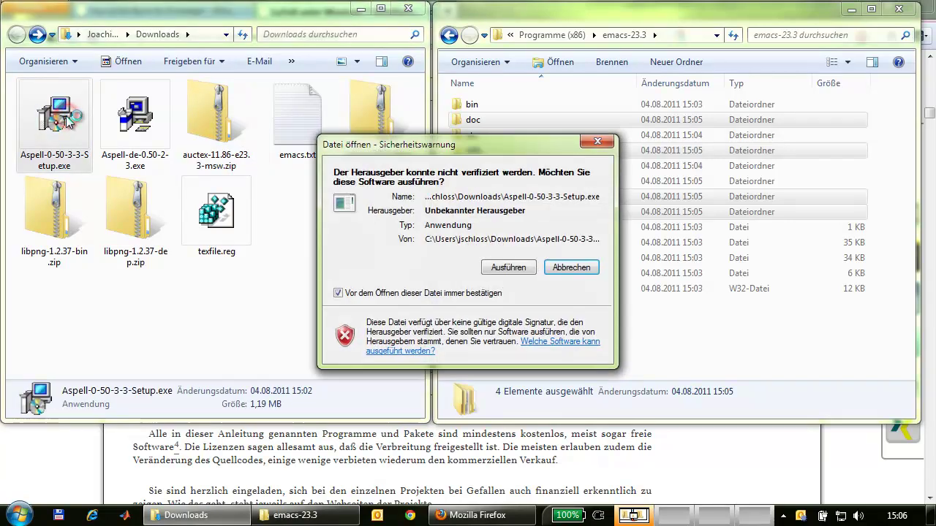
pyautogui.click(508, 267)
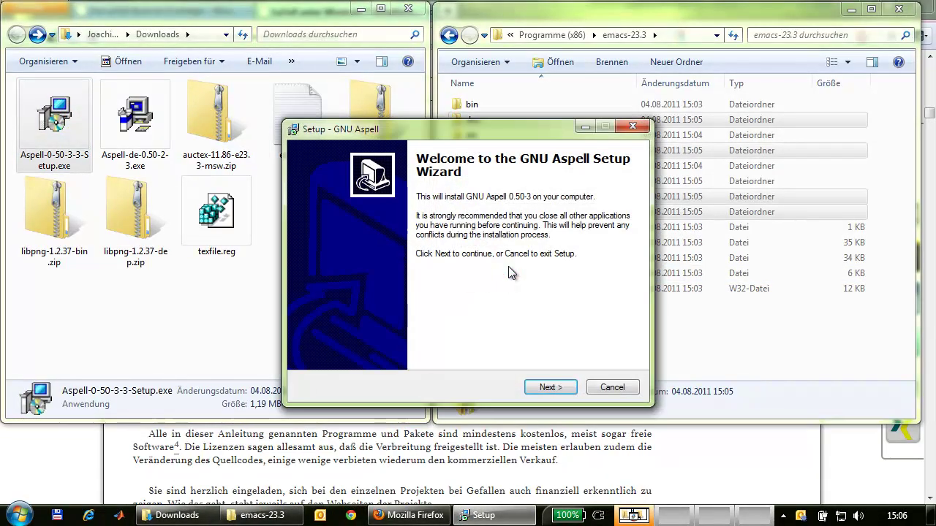
# Step: Install GNU Aspell 0.50-3 in C:\Program Files (x86)\Aspell without additional icons and finish the setup wizard
pyautogui.click(552, 388)
pyautogui.click(550, 387)
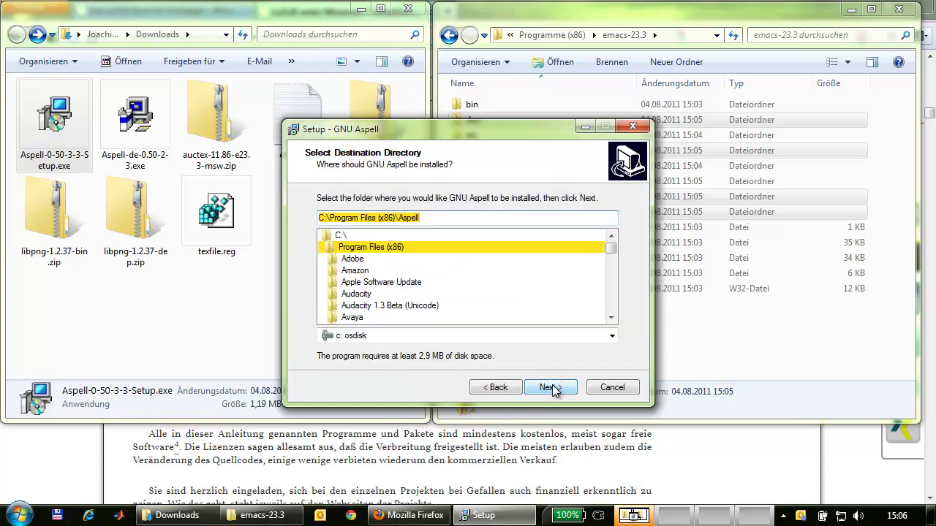
pyautogui.click(551, 387)
pyautogui.click(550, 388)
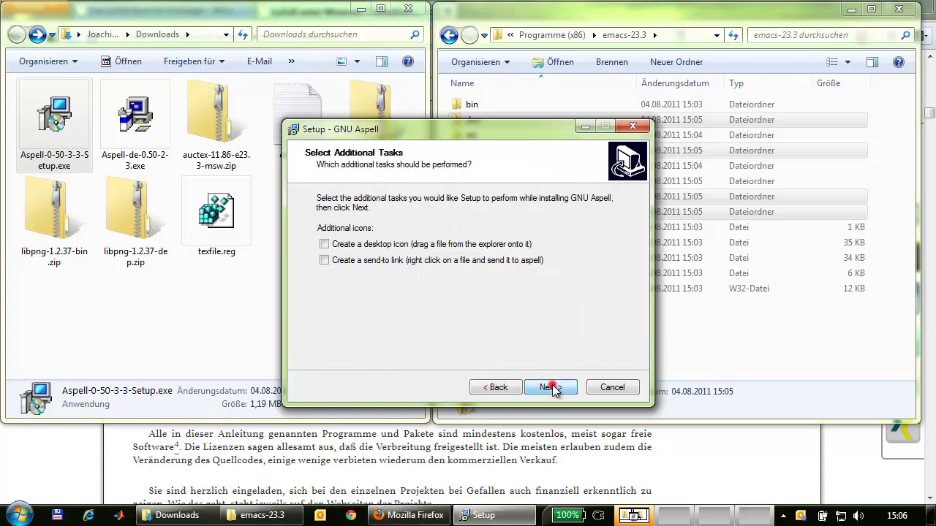
pyautogui.click(551, 388)
pyautogui.click(550, 387)
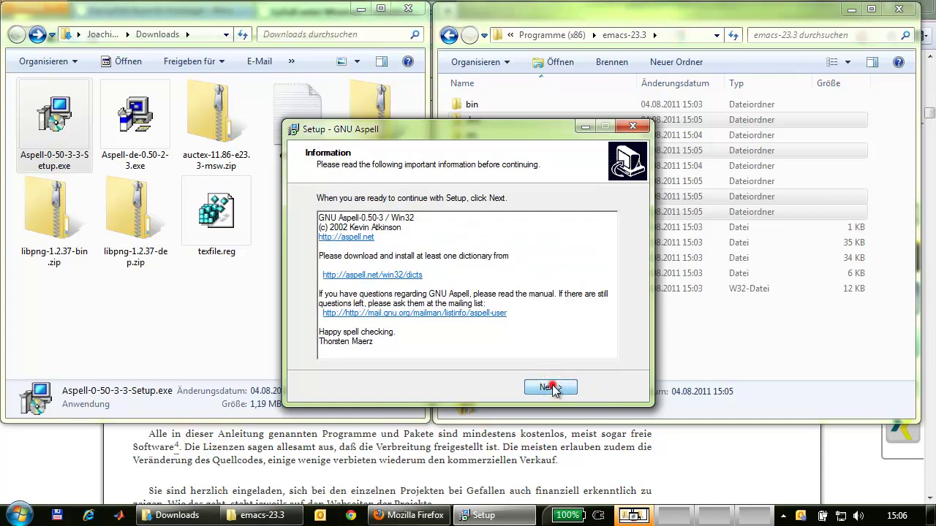
pyautogui.click(551, 387)
pyautogui.click(445, 252)
pyautogui.click(551, 387)
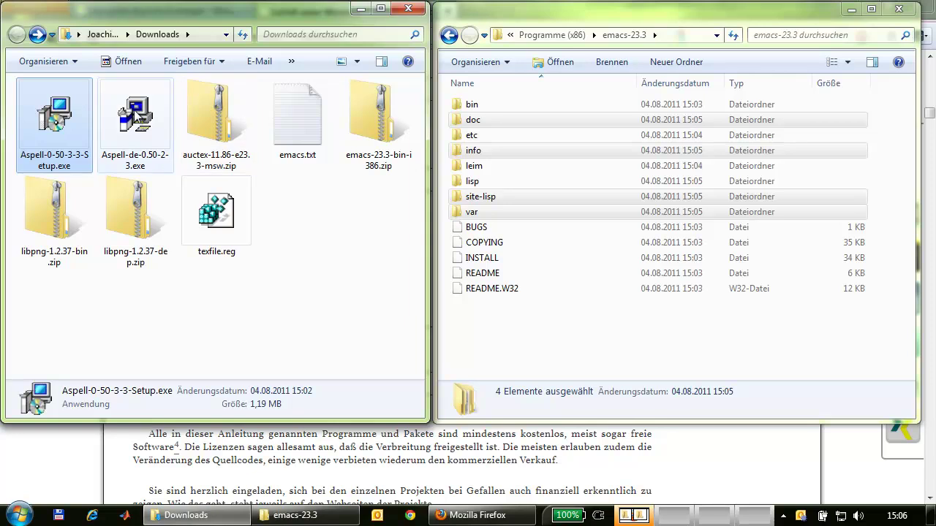
# Step: Install the Aspell German Dictionary from Aspell-de-0.50-2-3.exe in C:\Program Files (x86)\Aspell and finish the setup wizard
pyautogui.doubleClick(134, 110)
pyautogui.click(516, 267)
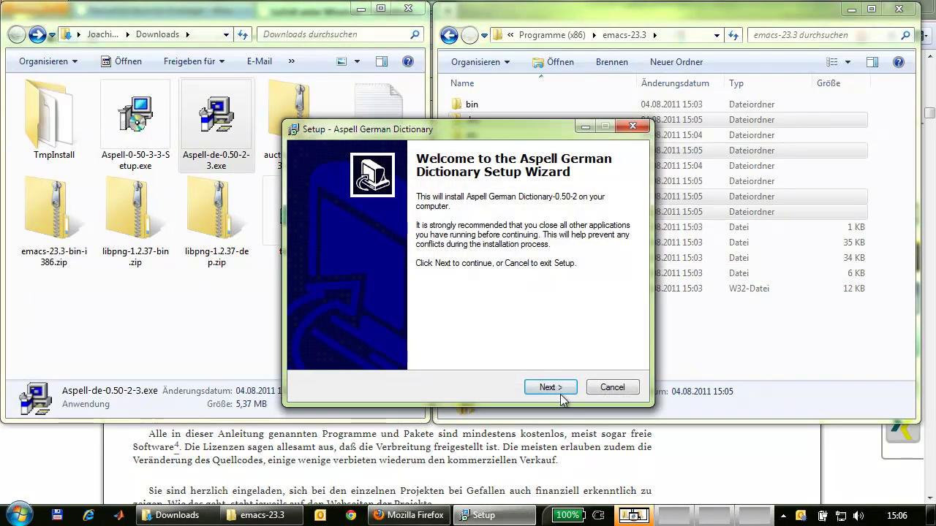
pyautogui.click(561, 393)
pyautogui.click(560, 391)
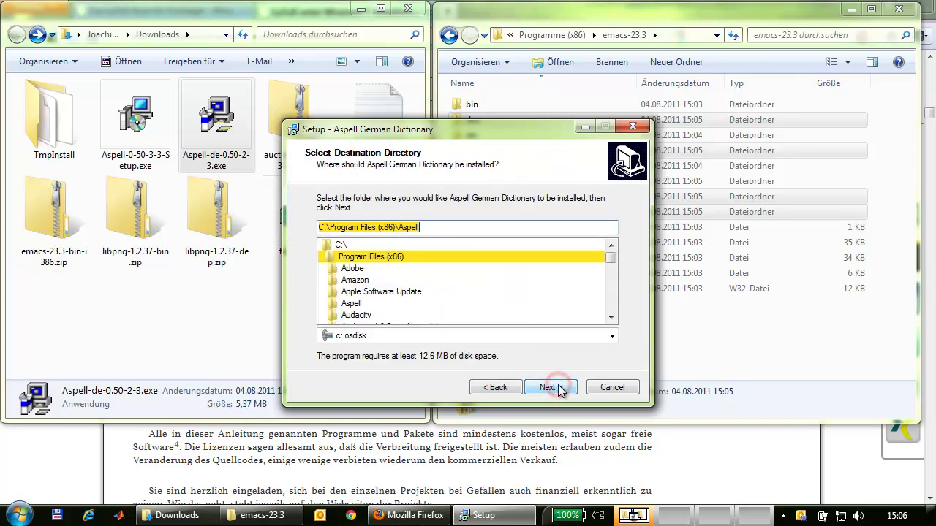
pyautogui.click(560, 390)
pyautogui.click(560, 389)
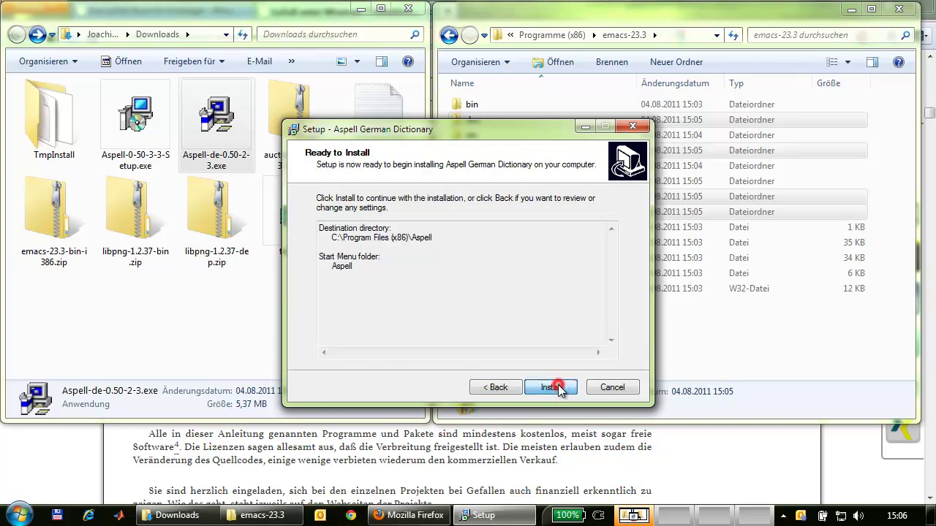
pyautogui.click(560, 389)
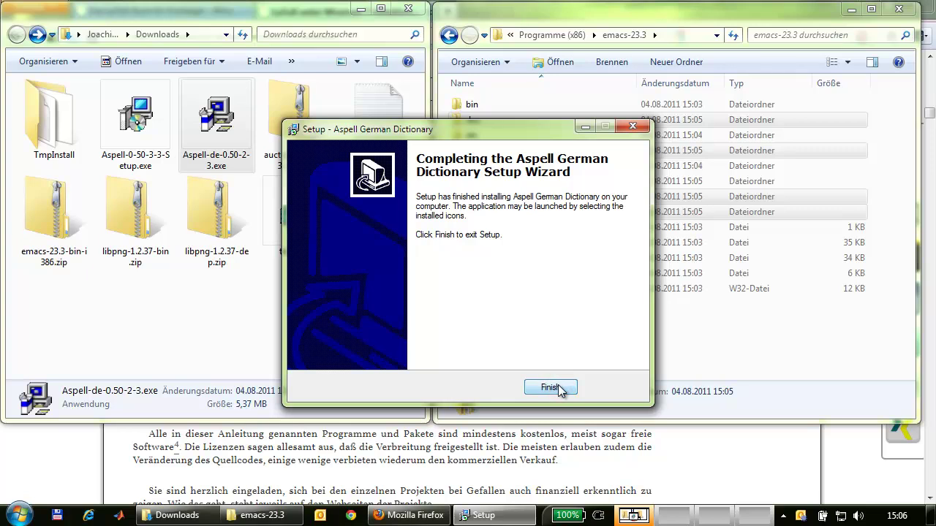
pyautogui.click(559, 390)
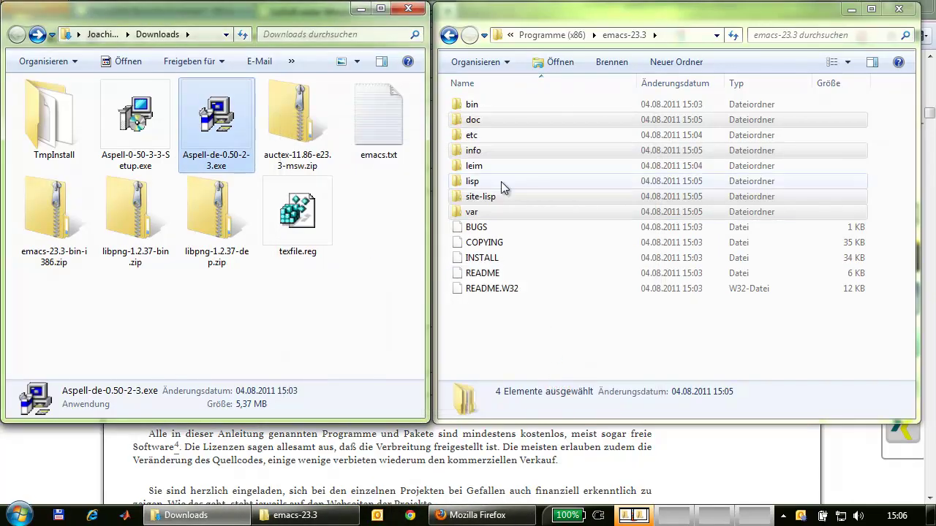
# Step: Run addpm.exe from the emacs-23.3\bin folder and confirm installing Emacs at C:\Program Files (x86)\emacs-23.3
pyautogui.doubleClick(479, 110)
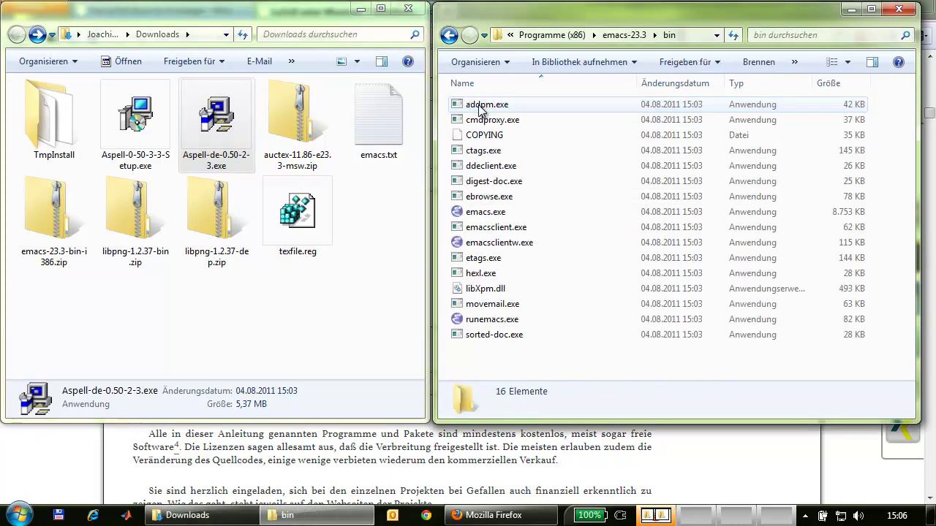
pyautogui.doubleClick(488, 107)
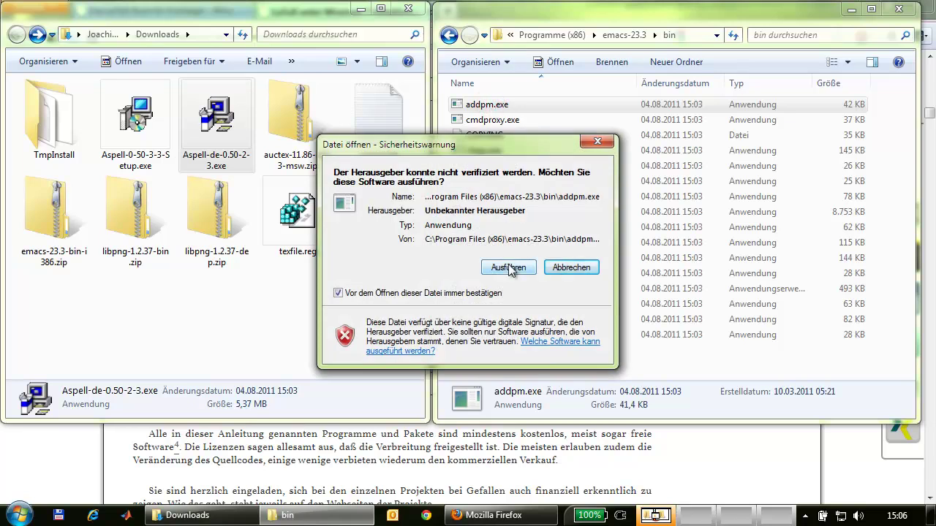
pyautogui.click(508, 268)
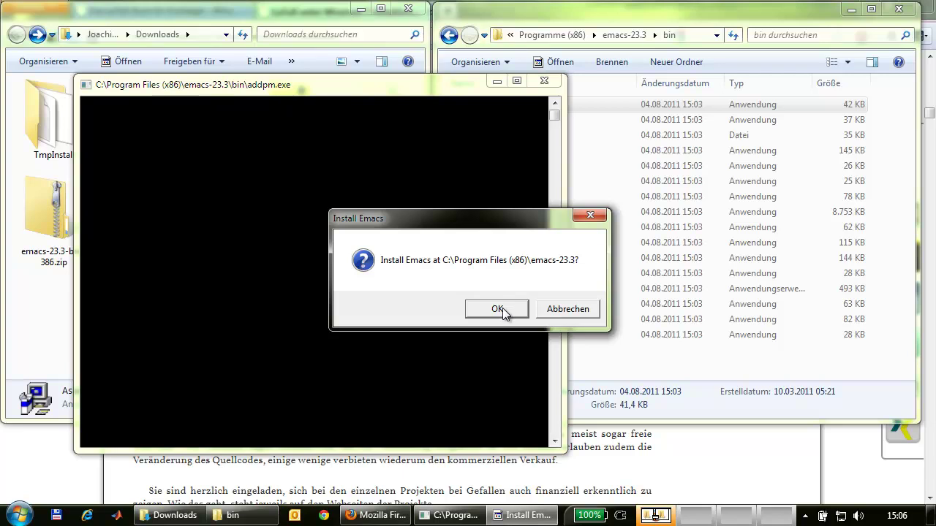
pyautogui.click(503, 308)
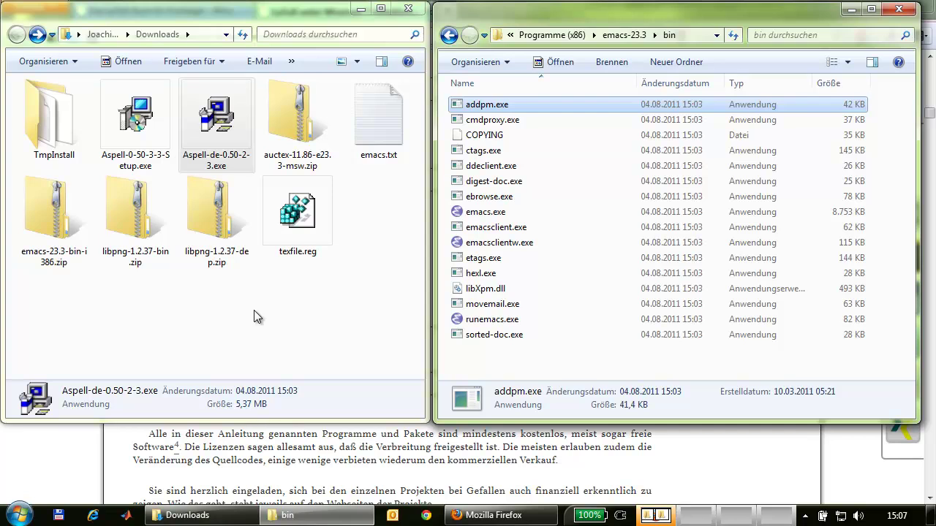
# Step: Copy libpng3.dll and libpng12.dll from the bin folder of libpng-1.2.37-bin.zip into emacs-23.3\bin, then return to Downloads
pyautogui.doubleClick(135, 222)
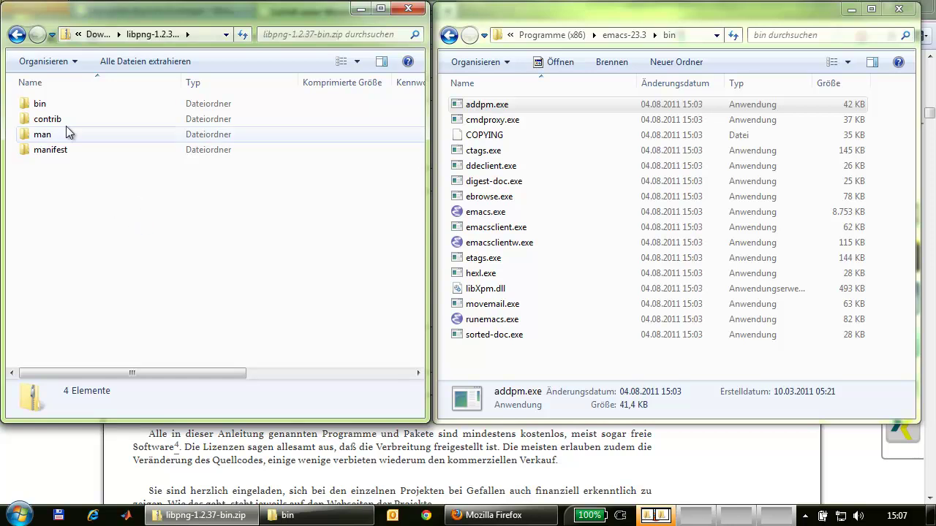
pyautogui.doubleClick(41, 104)
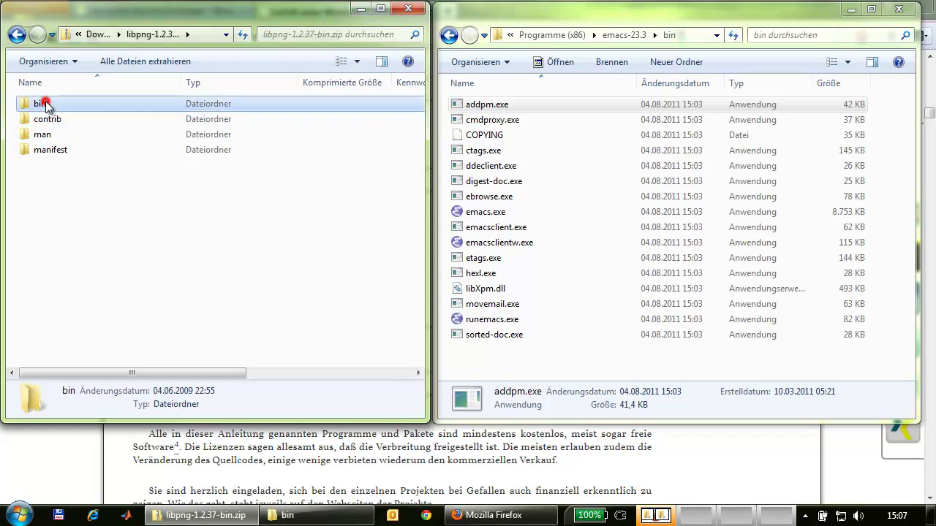
pyautogui.click(56, 106)
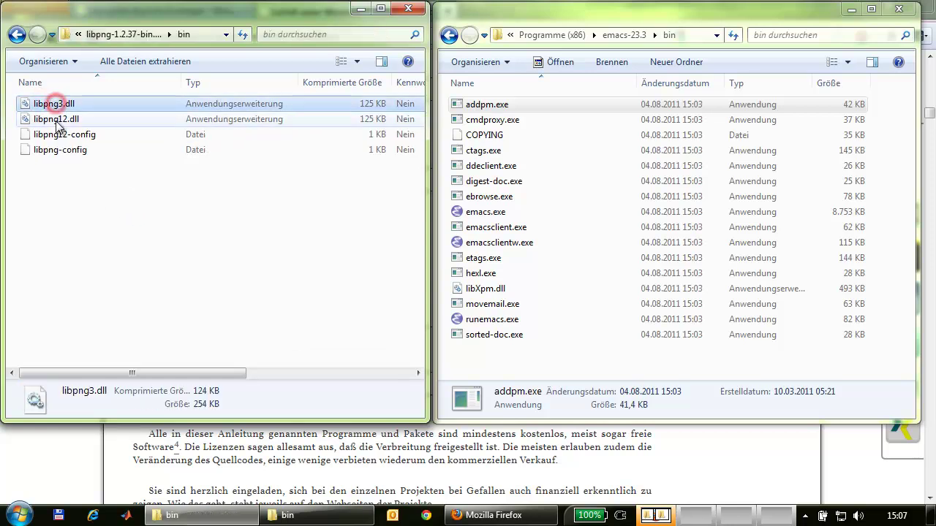
pyautogui.keyDown('shift'); pyautogui.click(44, 119); pyautogui.keyUp('shift')
pyautogui.moveTo(49, 108); pyautogui.dragTo(531, 371)
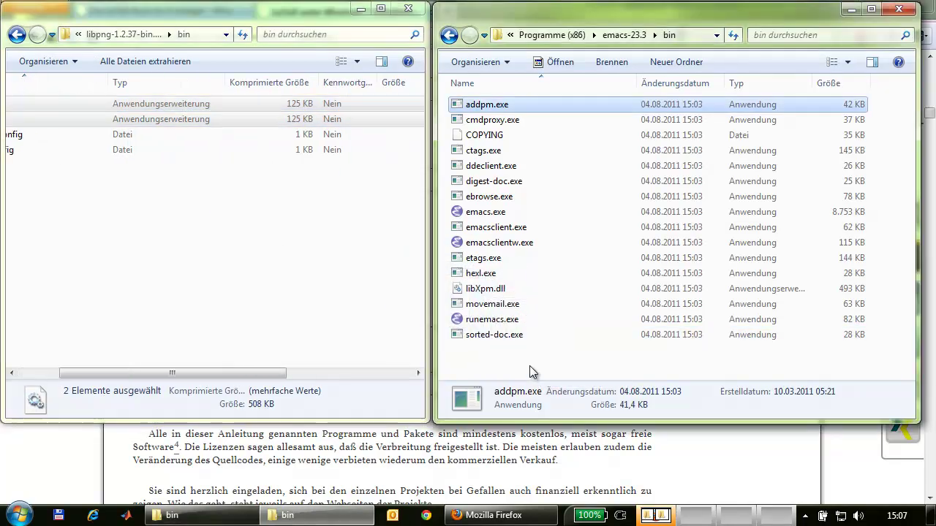
pyautogui.click(17, 35)
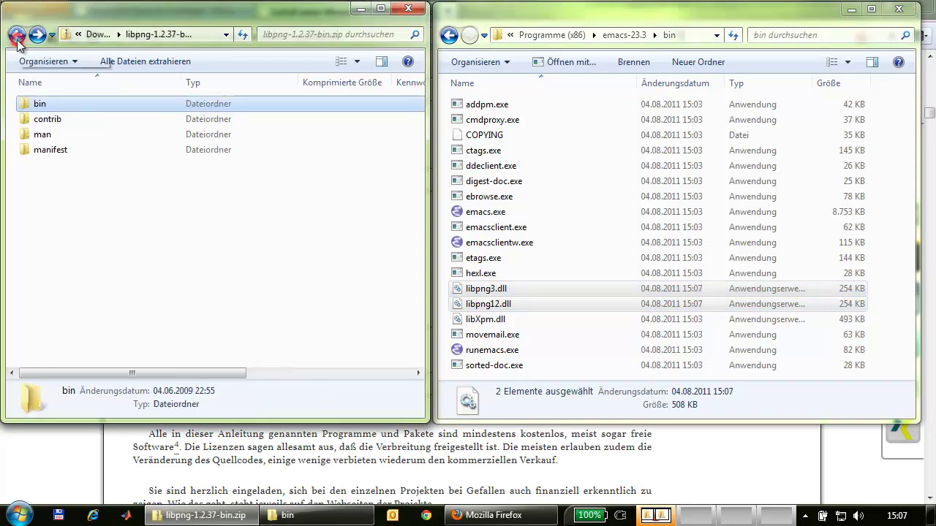
pyautogui.click(17, 35)
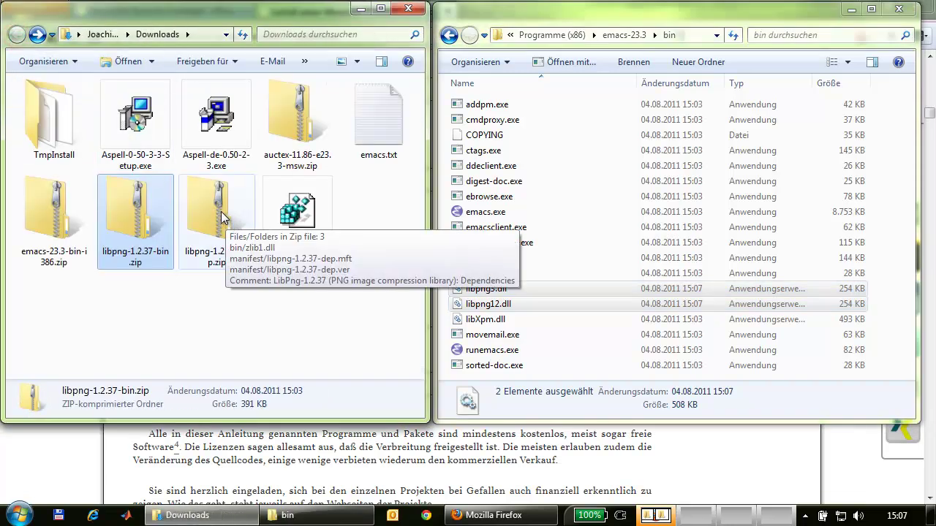
# Step: Copy zlib1.dll from the bin folder of libpng-1.2.37-dep.zip into emacs-23.3\bin and return to Downloads
pyautogui.doubleClick(223, 217)
pyautogui.doubleClick(34, 107)
pyautogui.moveTo(39, 103); pyautogui.dragTo(783, 70)
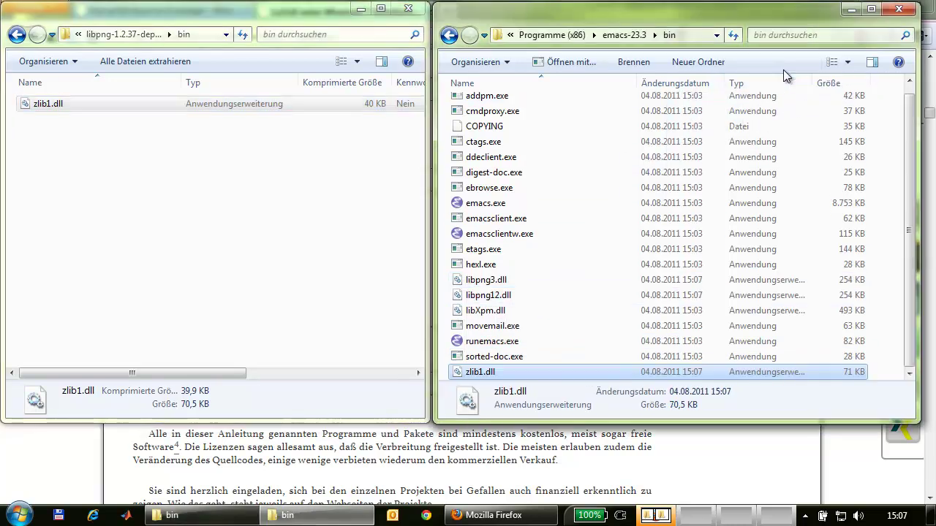
pyautogui.click(16, 35)
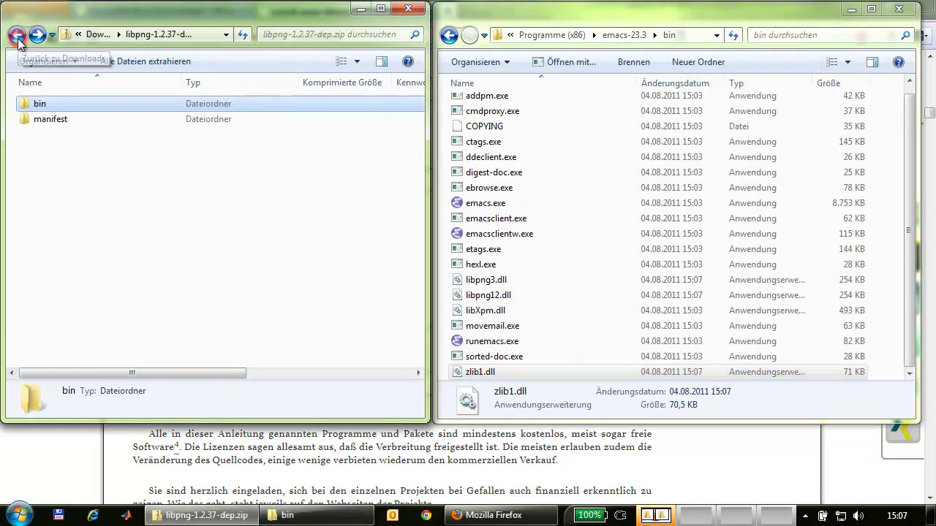
pyautogui.click(16, 35)
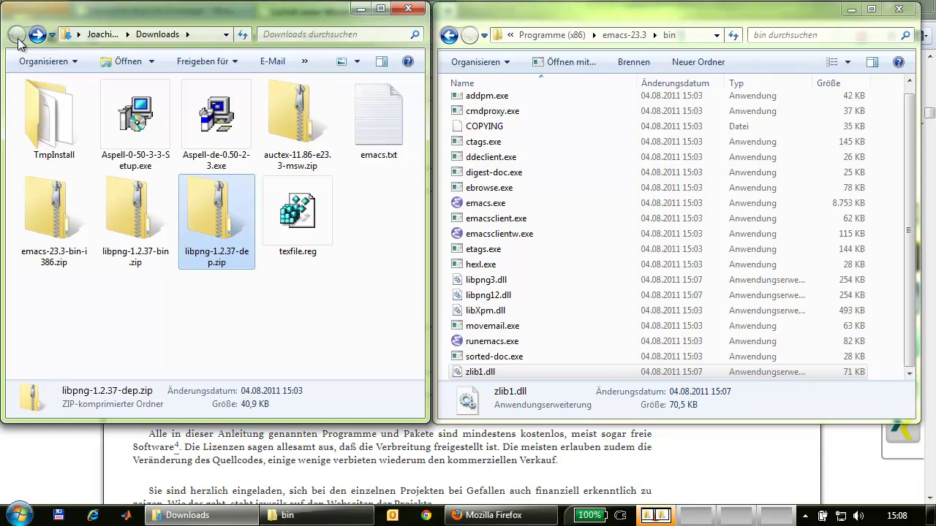
# Step: Set the user environment variable HOME to C:\home in the advanced system settings and close the system windows
pyautogui.press('super+Pause')
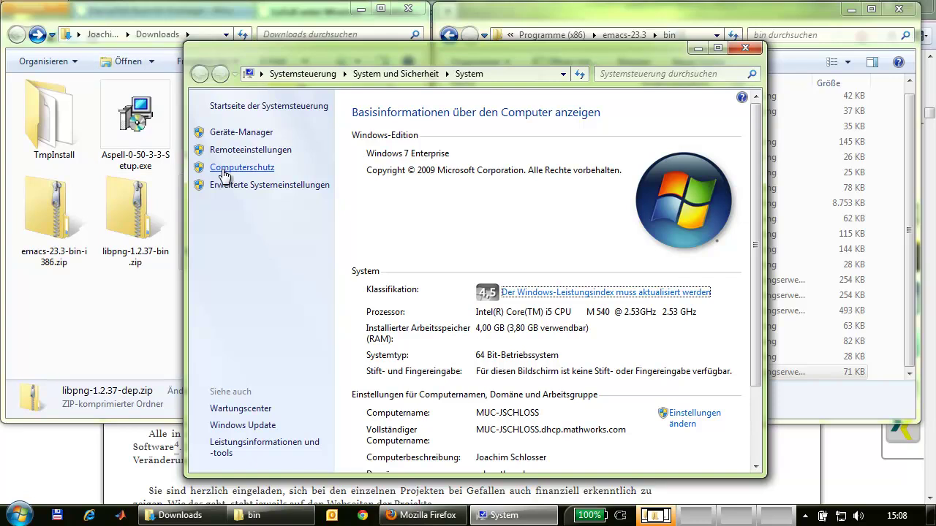
pyautogui.click(244, 188)
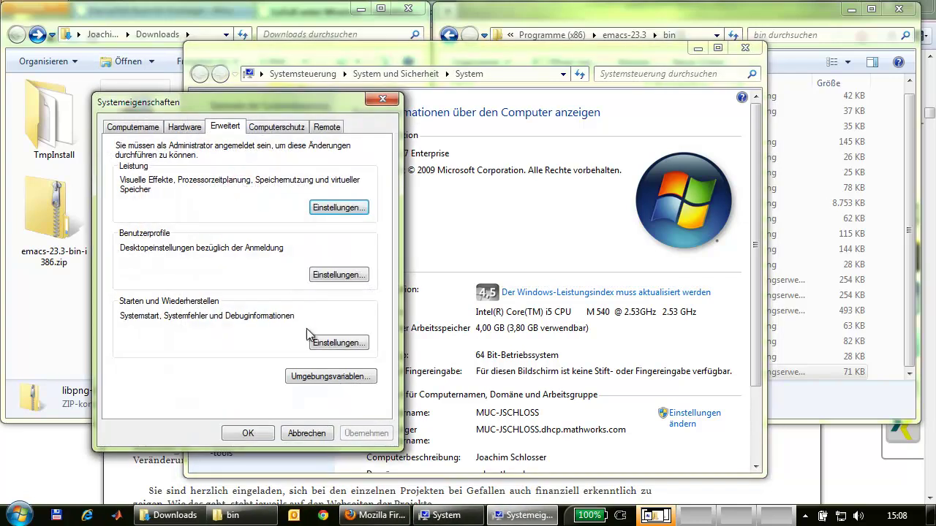
pyautogui.click(315, 377)
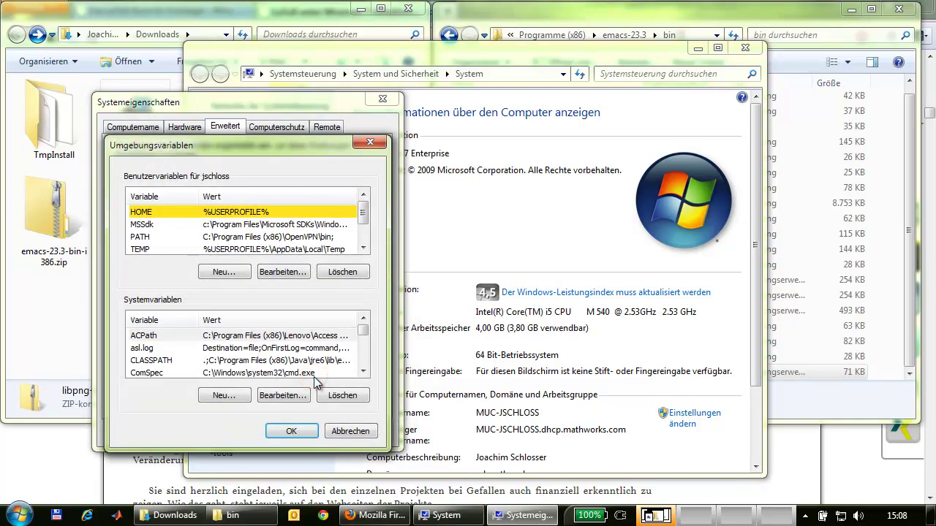
pyautogui.click(269, 272)
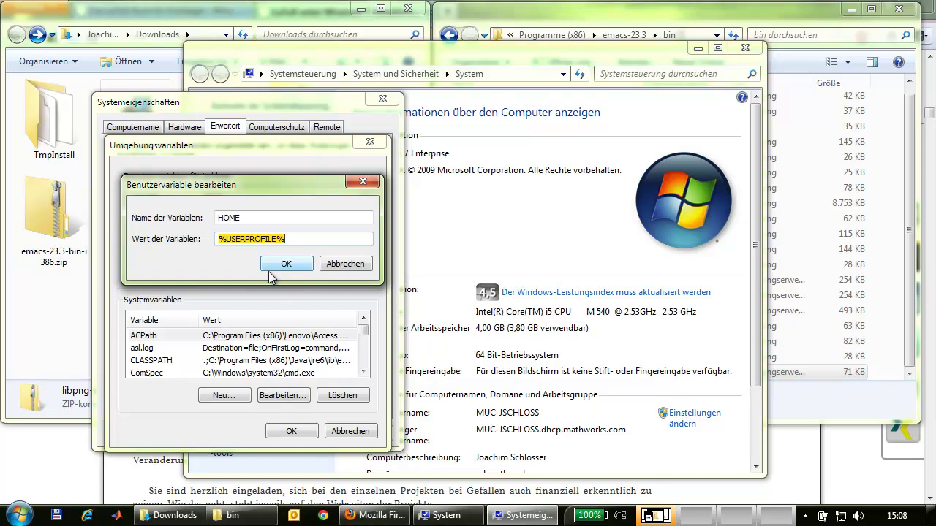
pyautogui.write('C:\\home')
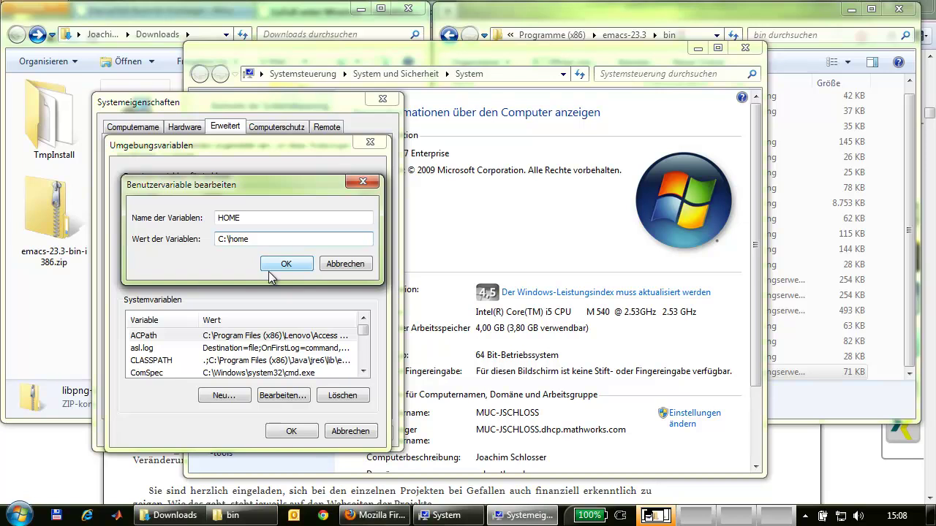
pyautogui.click(268, 271)
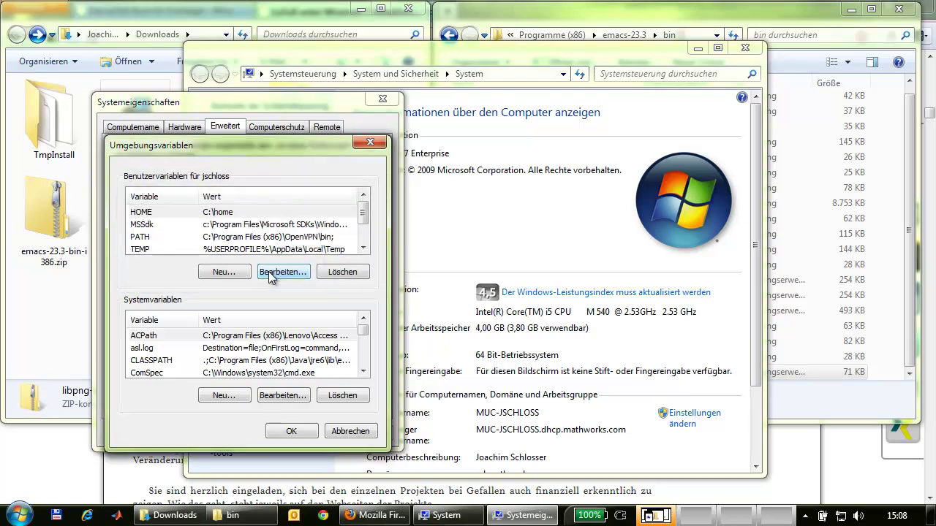
pyautogui.click(301, 430)
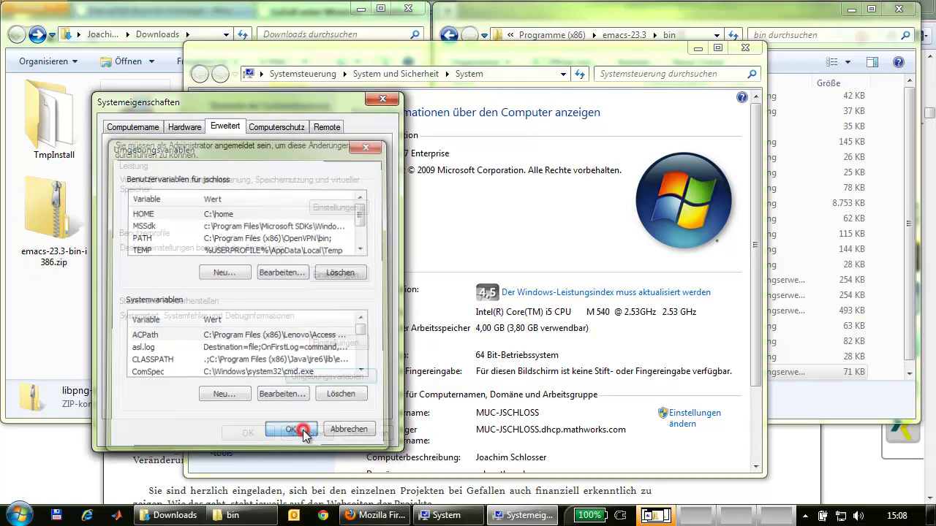
pyautogui.click(248, 434)
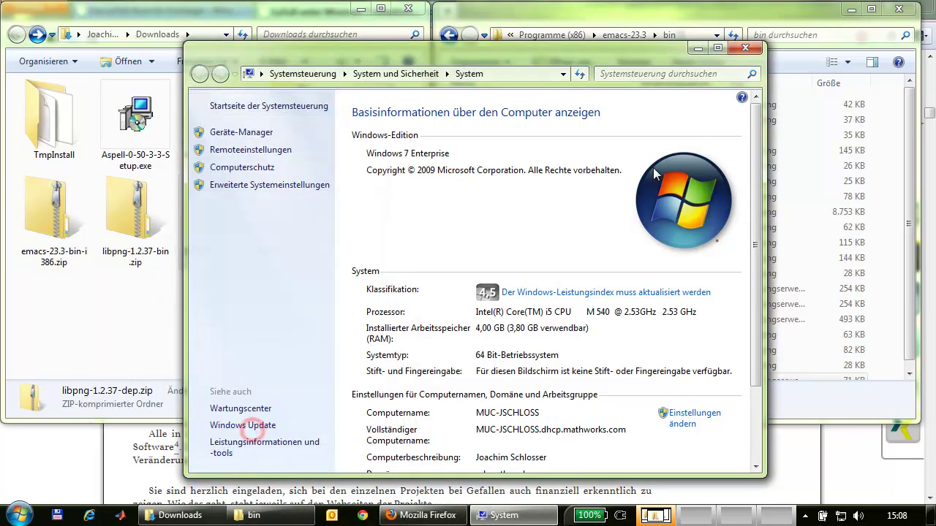
pyautogui.click(744, 49)
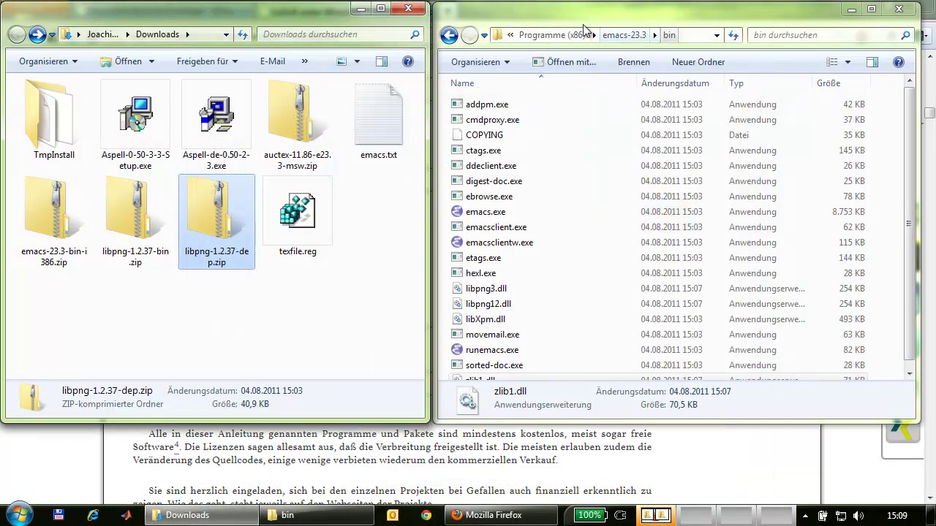
# Step: Create a folder named home on drive C and move emacs.txt from Downloads into it
pyautogui.click(511, 35)
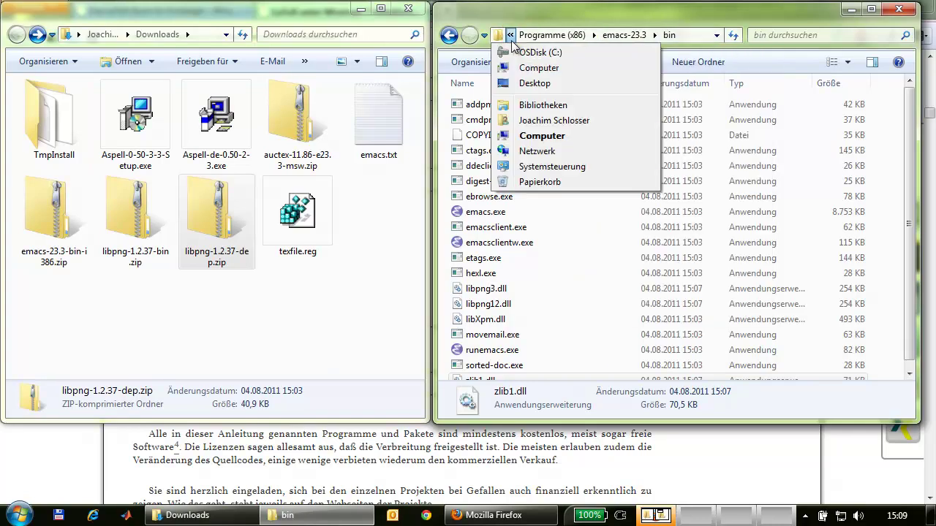
pyautogui.click(520, 54)
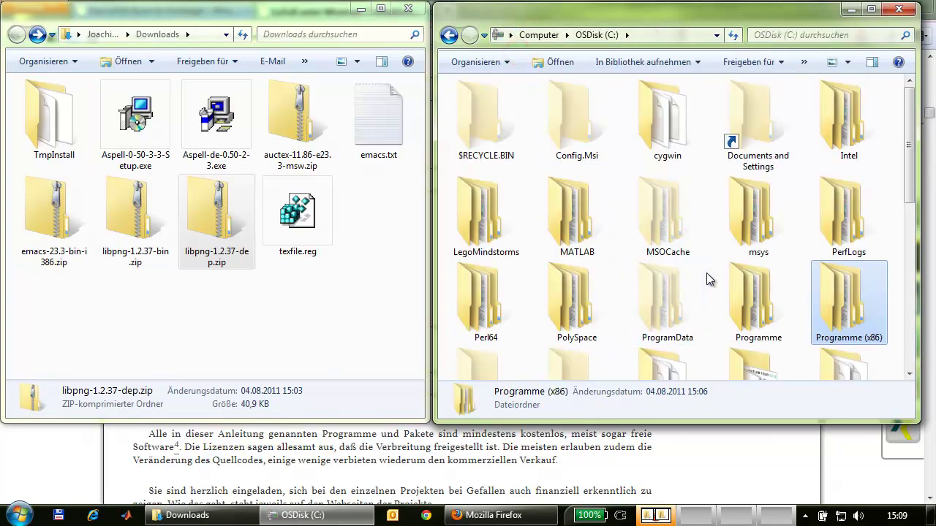
pyautogui.rightClick(708, 263)
pyautogui.moveTo(772, 468)
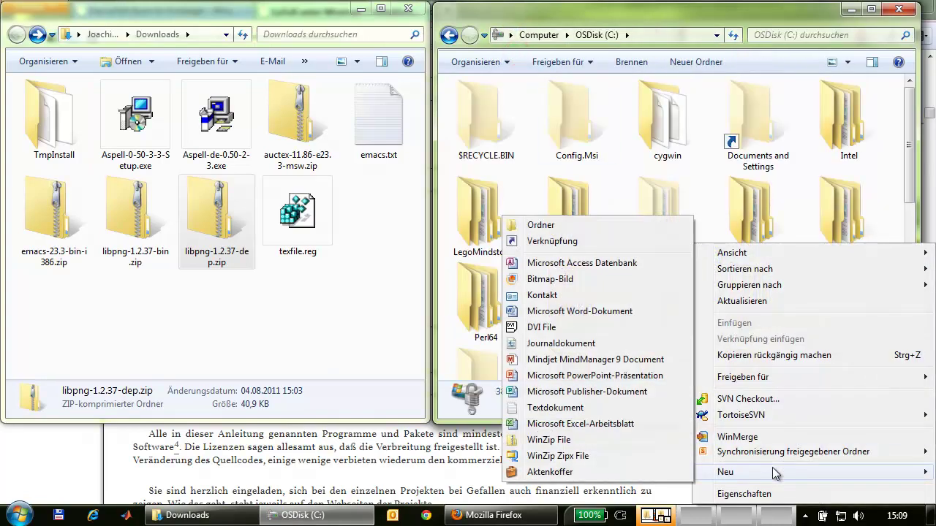
pyautogui.click(574, 227)
pyautogui.write('home')
pyautogui.press('Return')
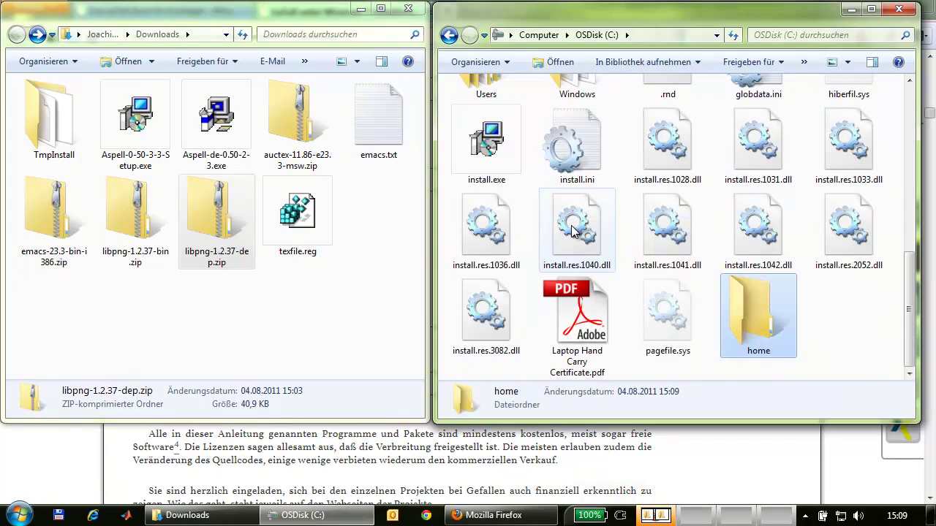
pyautogui.press('Return')
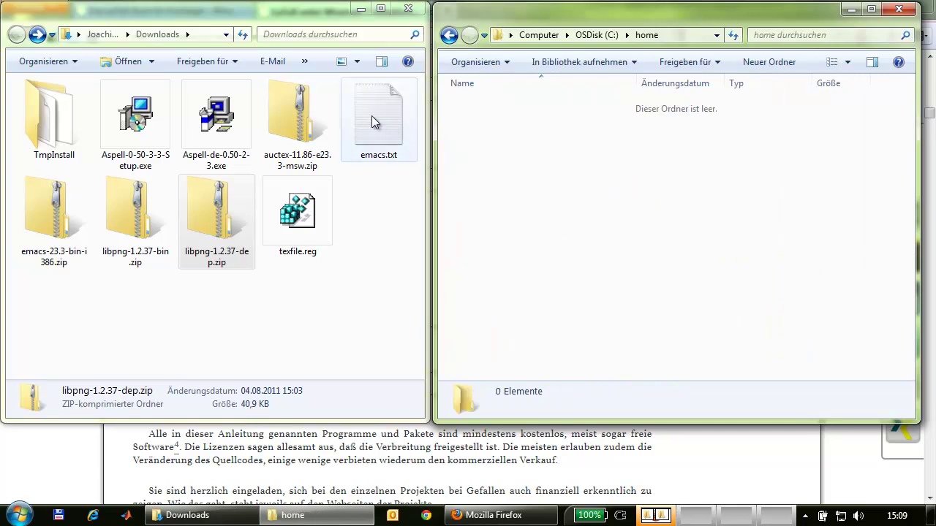
pyautogui.moveTo(368, 111); pyautogui.dragTo(533, 182)
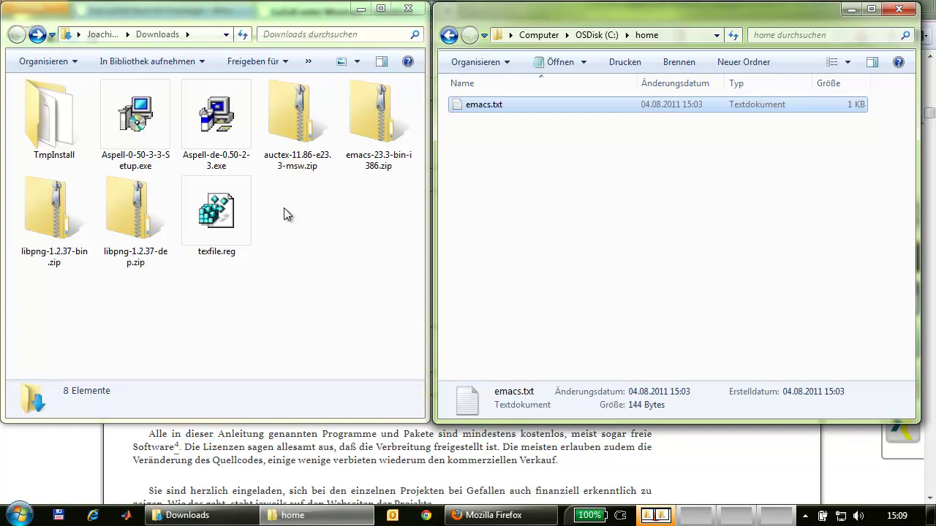
# Step: Open texfile.reg from Downloads for editing, check both Emacs installation paths in the open command, and close the file
pyautogui.rightClick(220, 210)
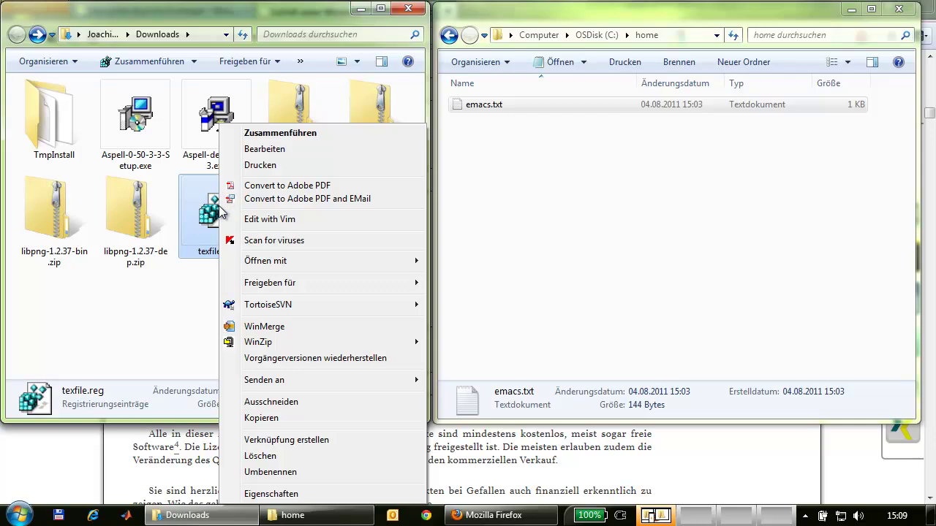
pyautogui.click(255, 150)
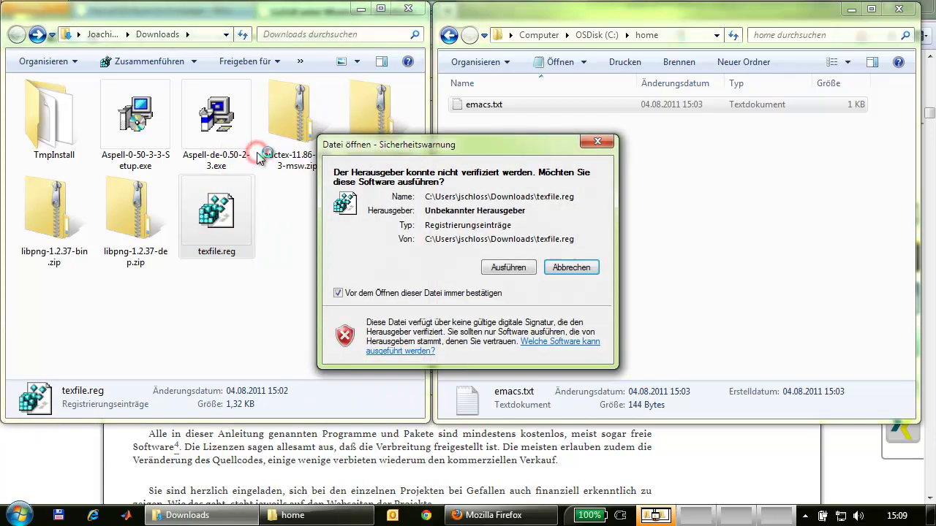
pyautogui.click(508, 268)
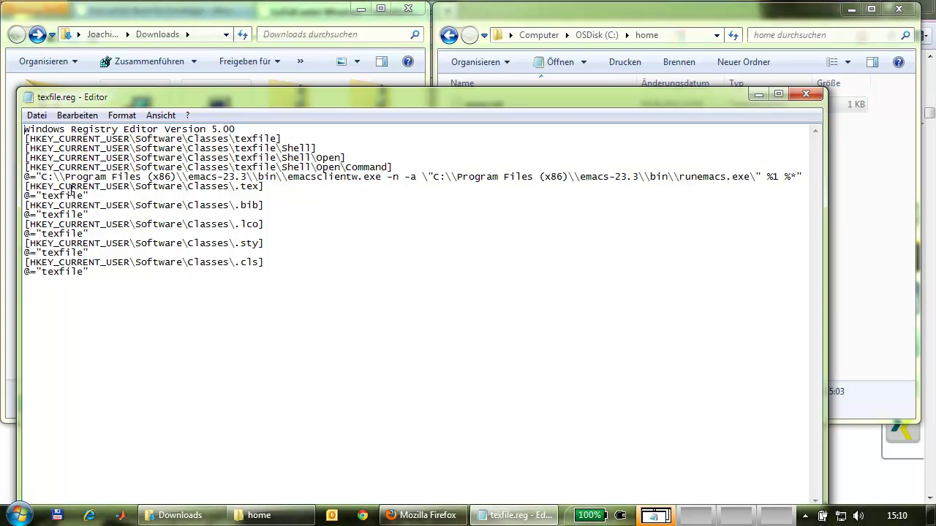
pyautogui.moveTo(64, 177); pyautogui.dragTo(248, 180)
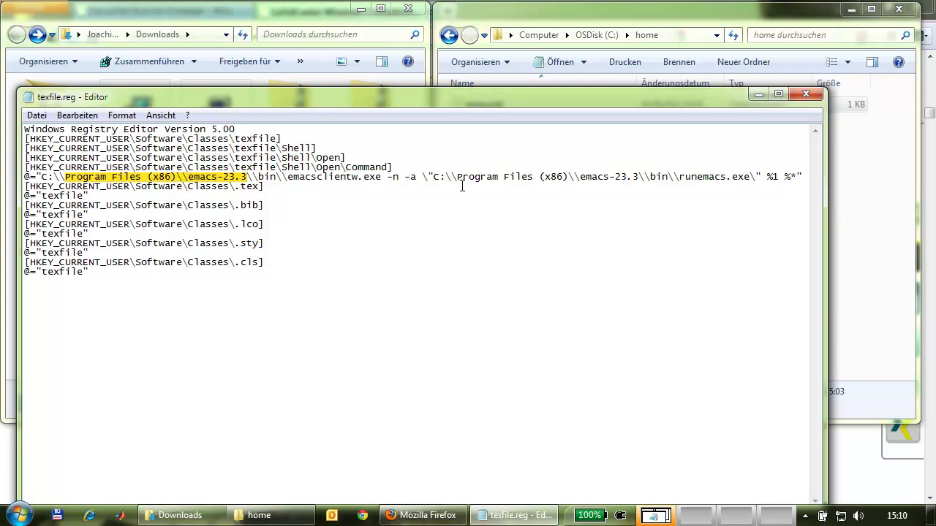
pyautogui.moveTo(456, 179); pyautogui.dragTo(636, 182)
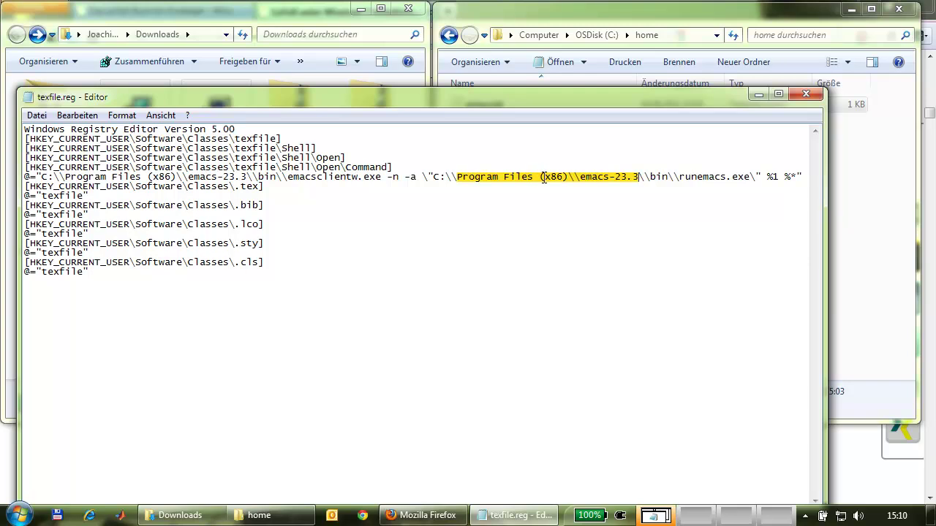
pyautogui.click(806, 95)
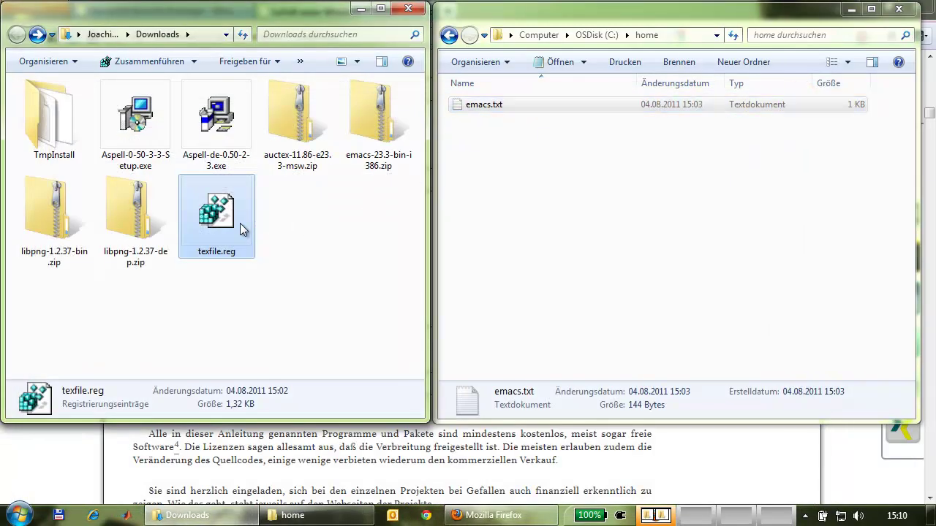
# Step: Merge texfile.reg from Downloads into the Windows registry, accepting the security and registry confirmations
pyautogui.doubleClick(217, 225)
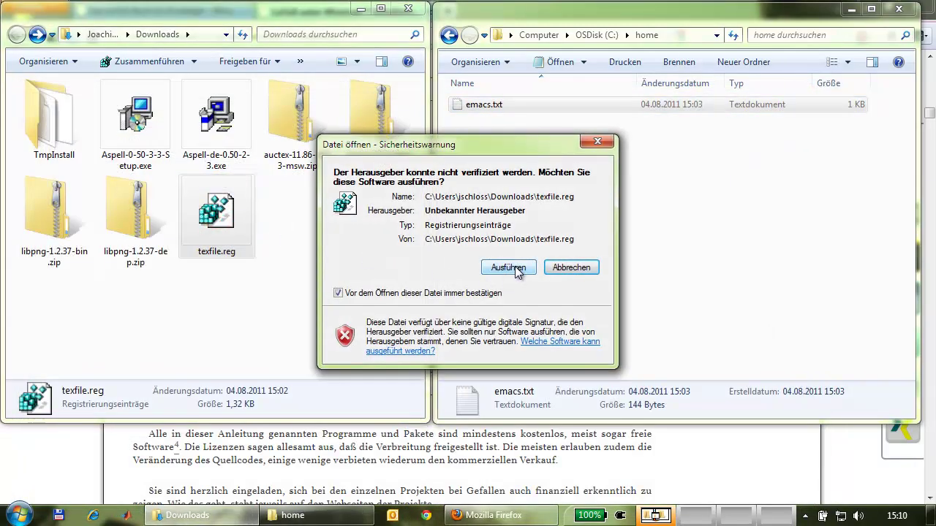
pyautogui.click(515, 268)
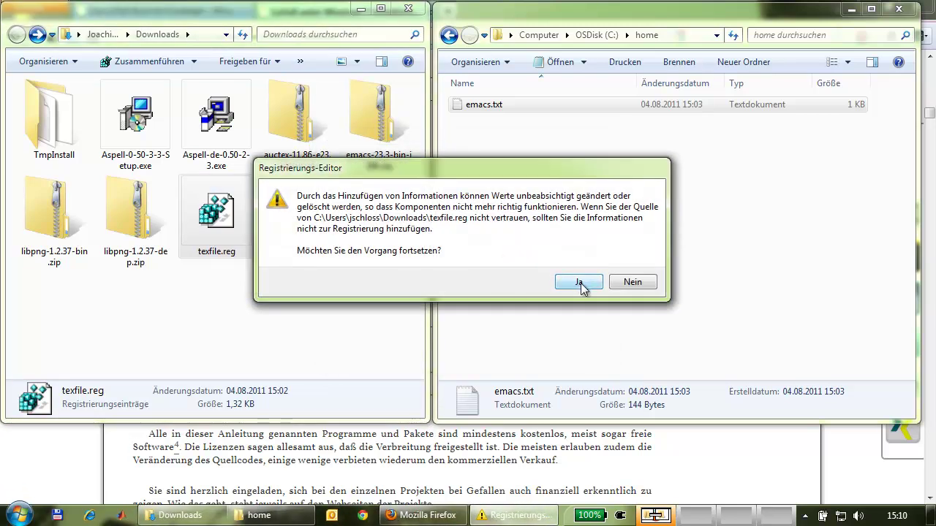
pyautogui.click(581, 283)
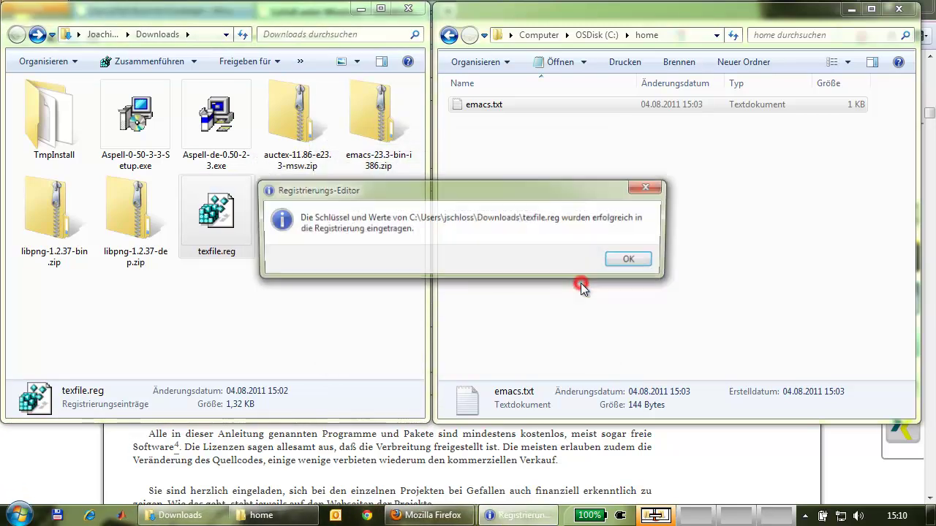
pyautogui.click(626, 261)
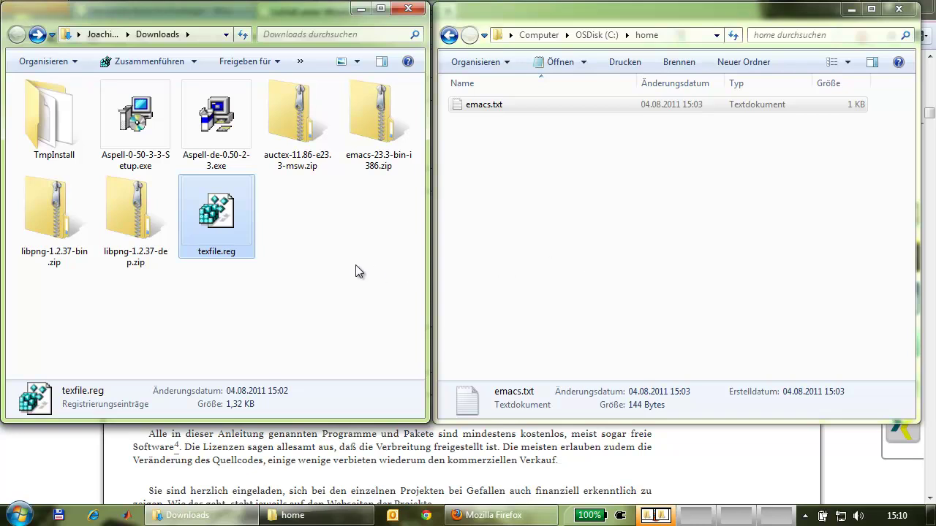
# Step: Launch Emacs from the Gnu Emacs program group, turning off the always-confirm option in the security warning and allowing it to run
pyautogui.press('super')
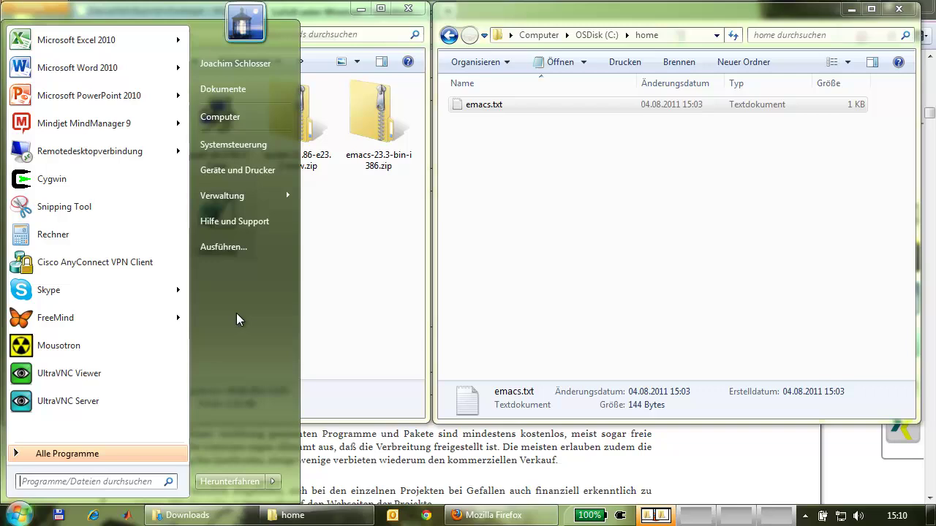
pyautogui.click(92, 453)
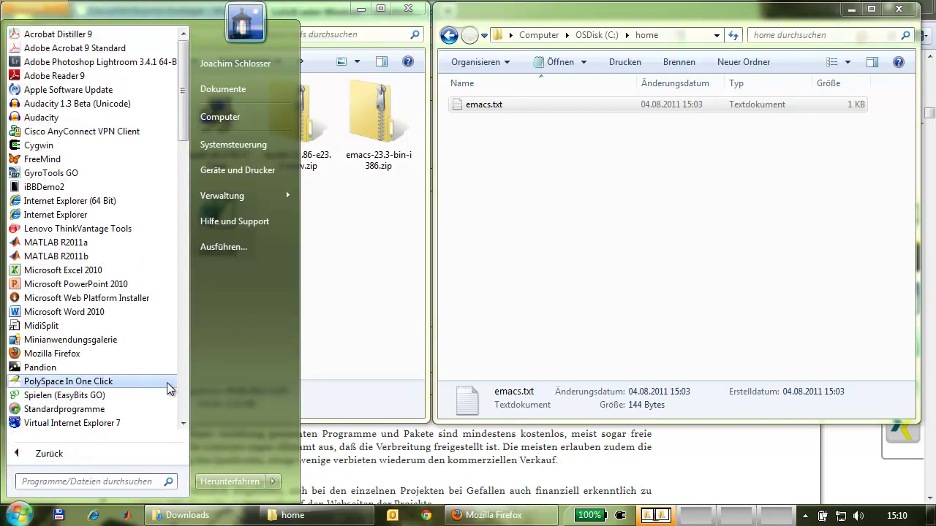
pyautogui.click(184, 374)
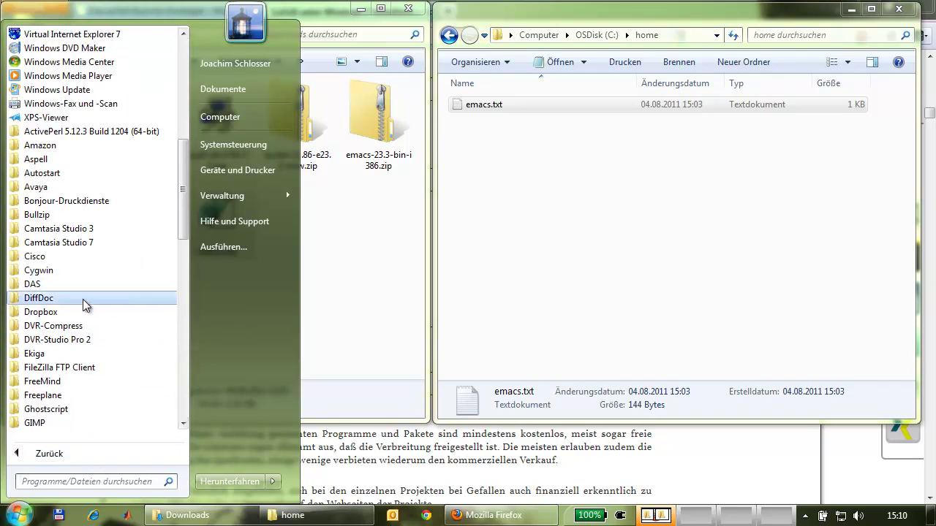
pyautogui.scroll(-2, 79, 367)
pyautogui.click(61, 355)
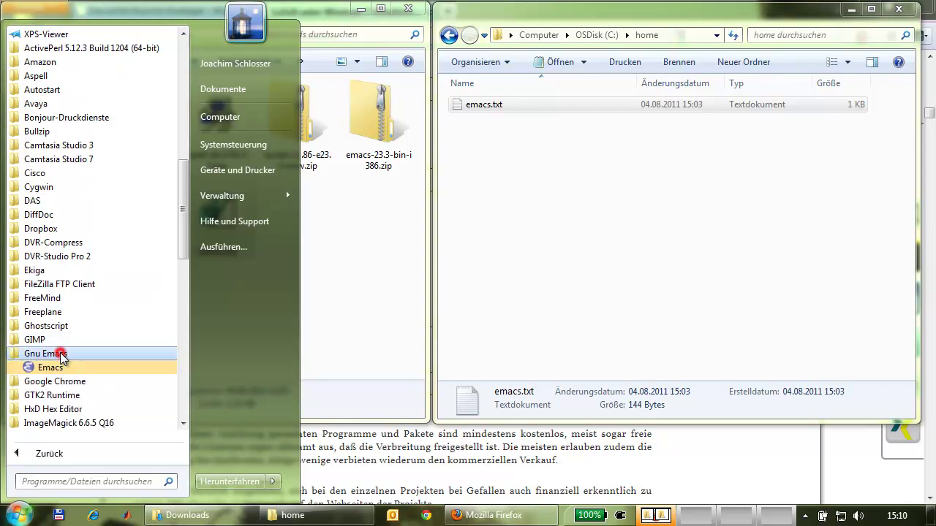
pyautogui.click(50, 368)
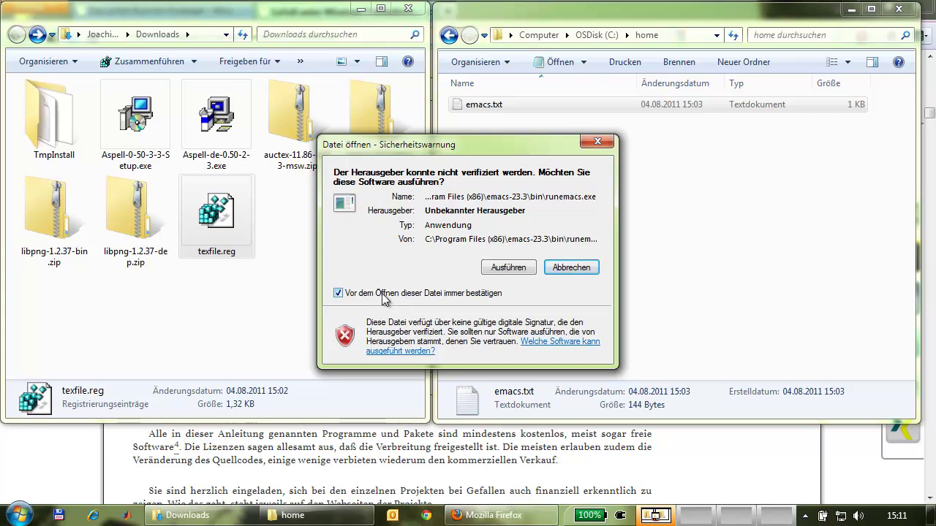
pyautogui.click(369, 294)
pyautogui.click(510, 268)
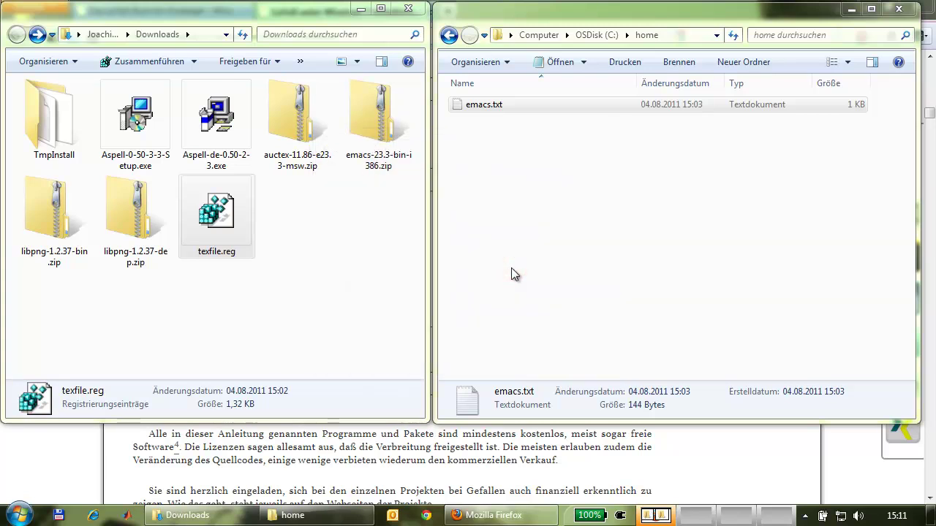